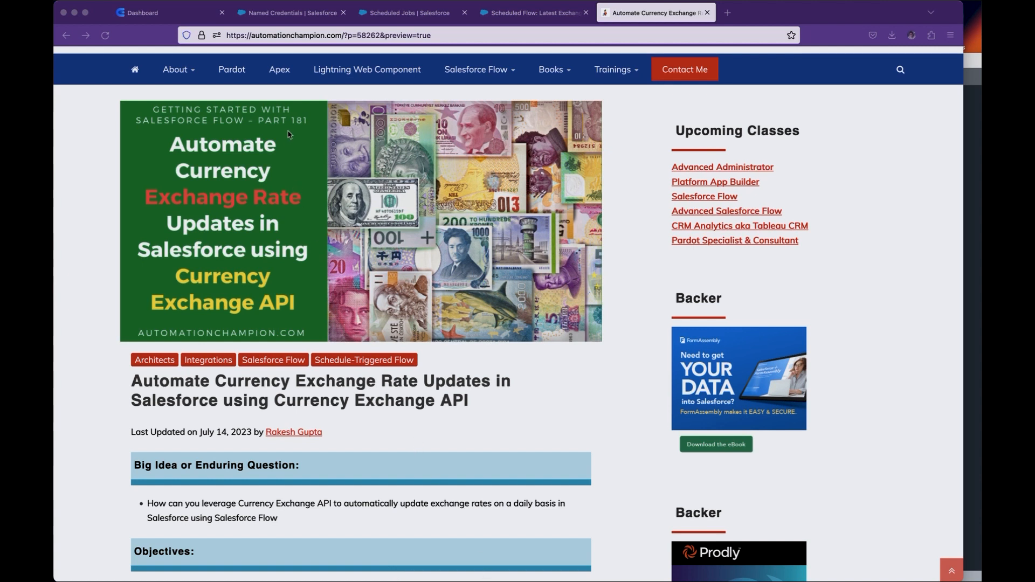
# - Read the blog article's objectives and business use case on automating currency exchange rate updates
pyautogui.scroll(-2, 346, 253)
pyautogui.scroll(-15, 346, 254)
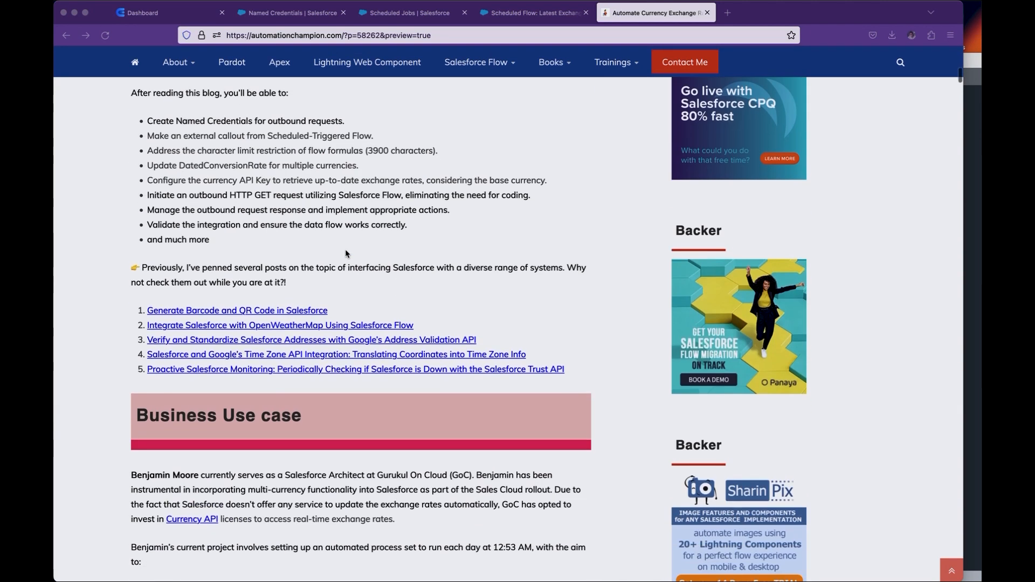
pyautogui.scroll(-3, 346, 253)
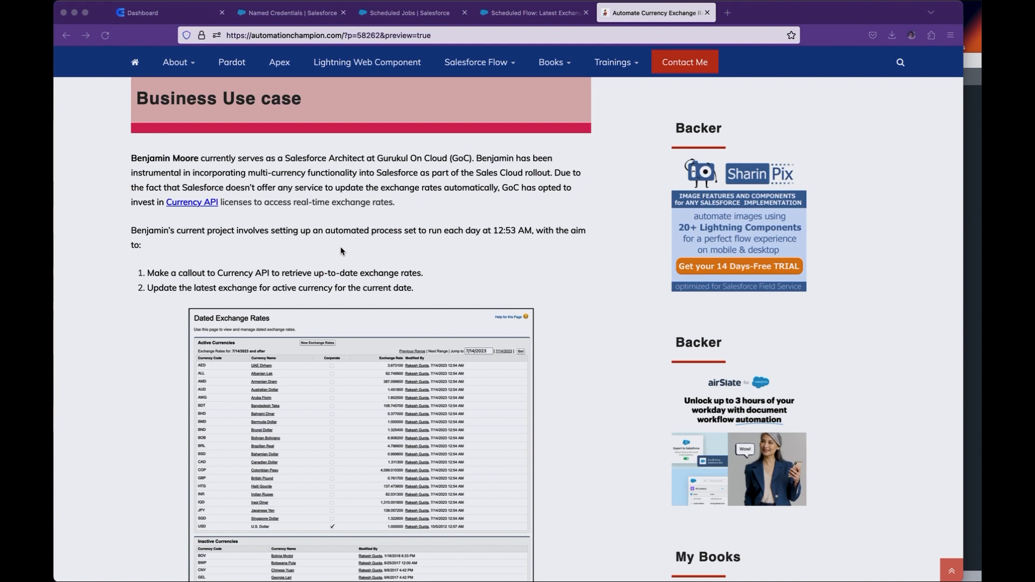
# - In Salesforce Setup, open Company Information and check the Allow Support to Activate Multiple Currencies setting
pyautogui.click(256, 14)
pyautogui.tripleClick(115, 117)
pyautogui.write('company')
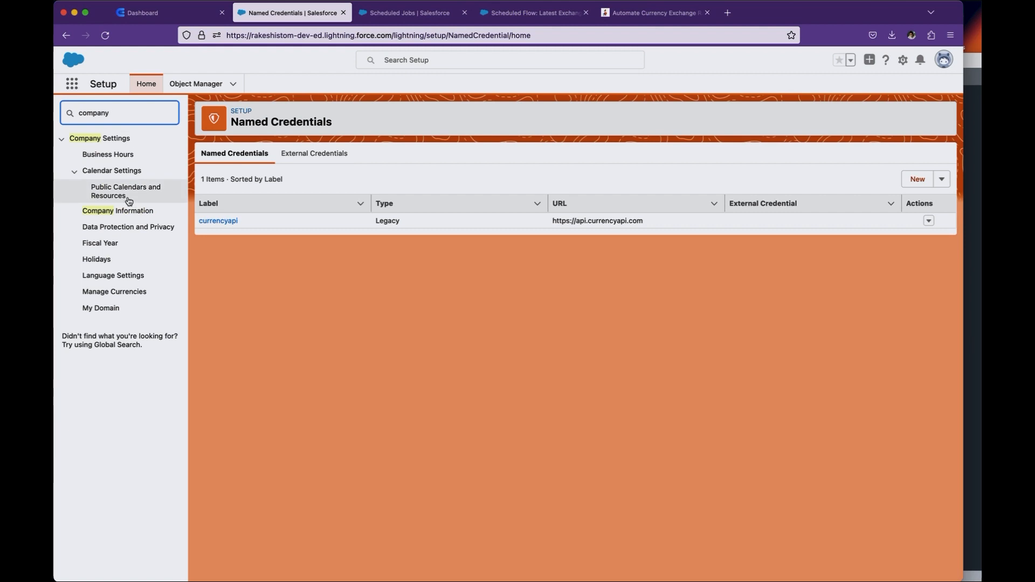
pyautogui.click(119, 211)
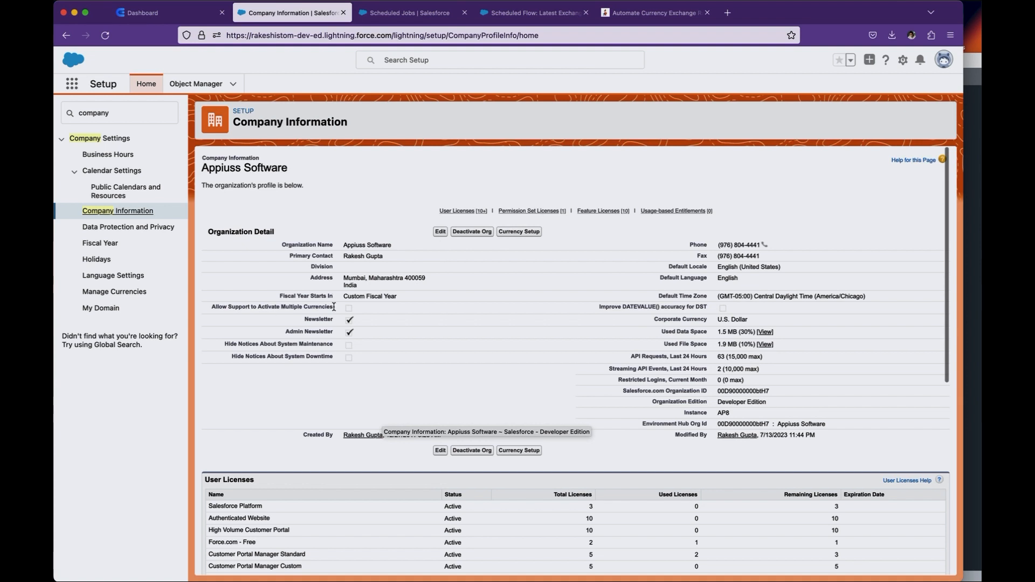
pyautogui.moveTo(333, 307); pyautogui.dragTo(214, 307)
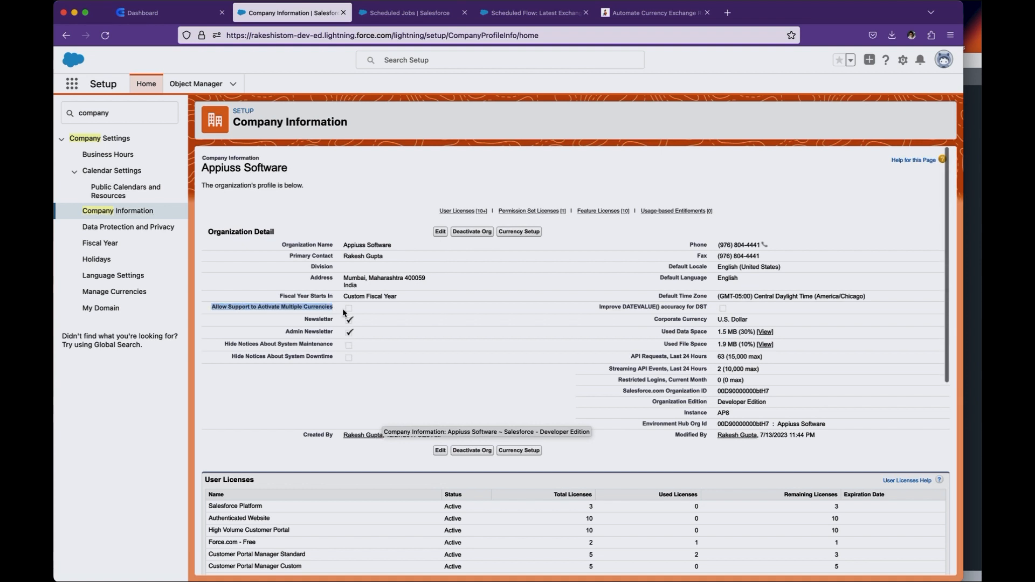
# - Open the dated exchange rates under Manage Currencies, view the form for adding new exchange rates, and return to the list
pyautogui.doubleClick(126, 113)
pyautogui.write('curr')
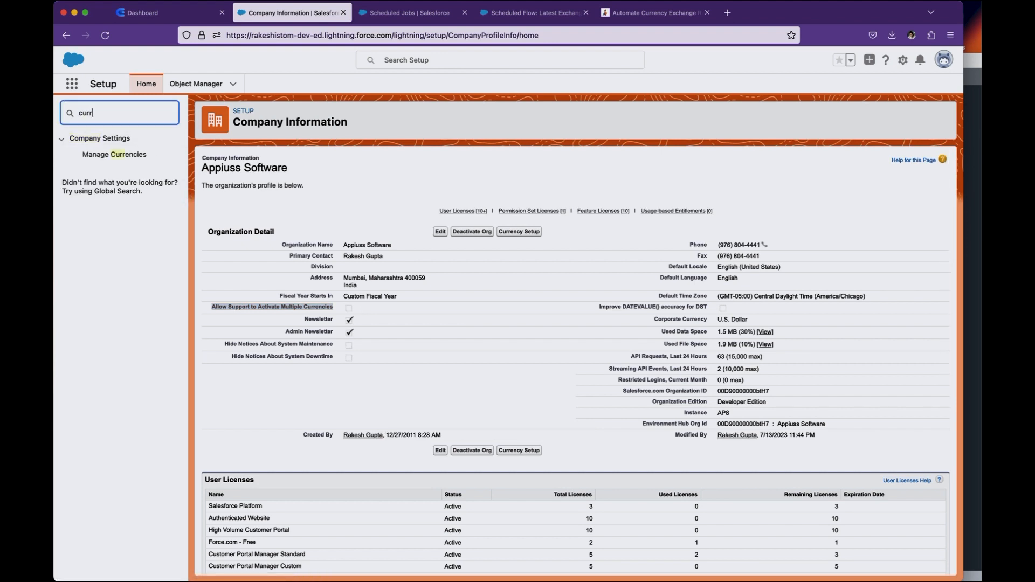
pyautogui.click(133, 156)
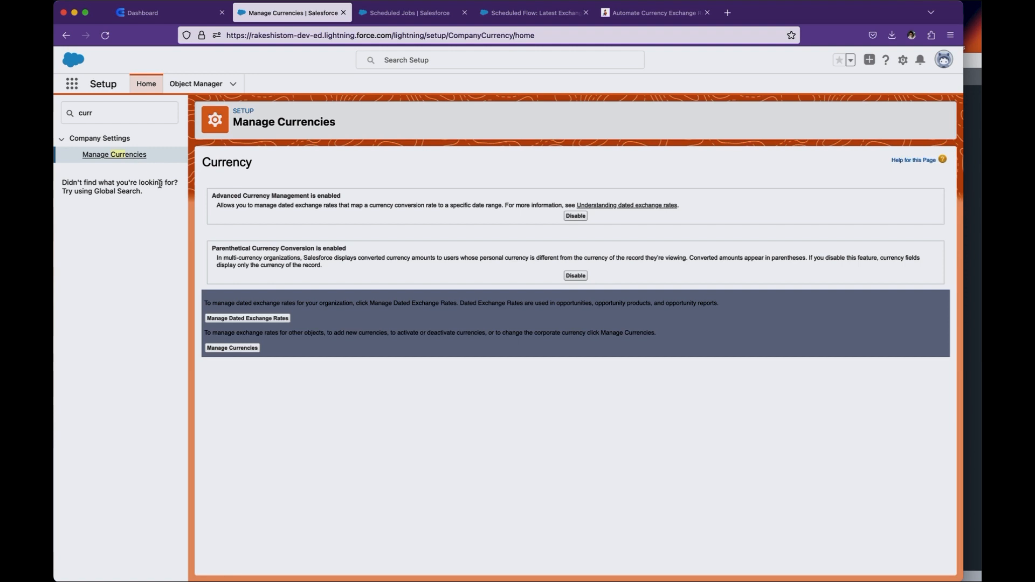
pyautogui.click(264, 319)
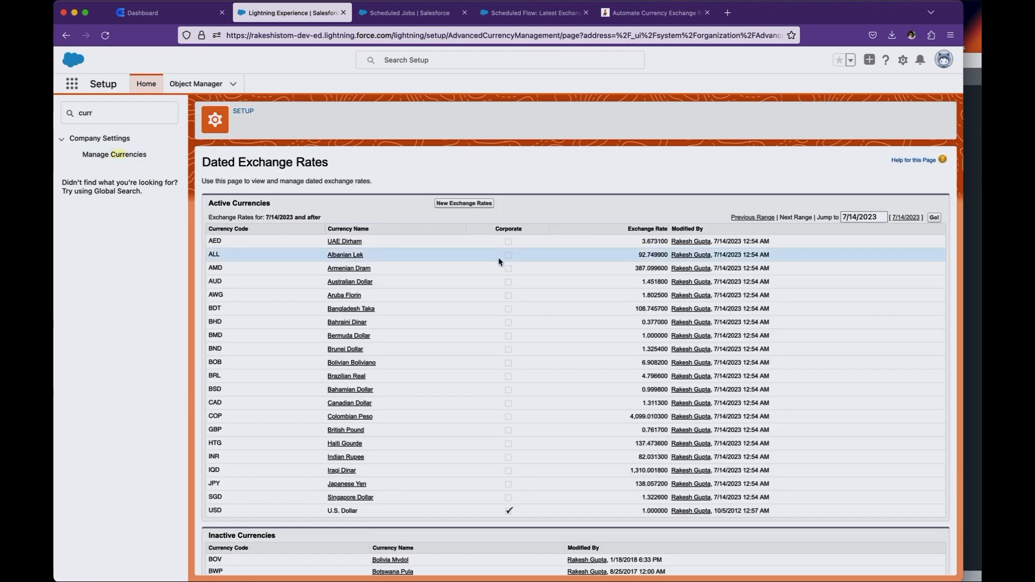
pyautogui.click(461, 206)
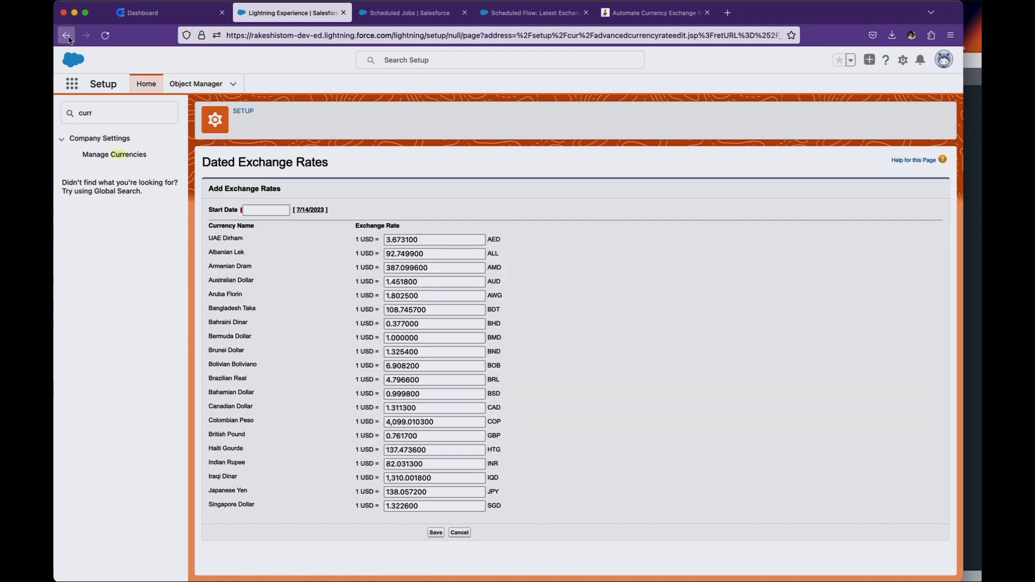
pyautogui.click(67, 36)
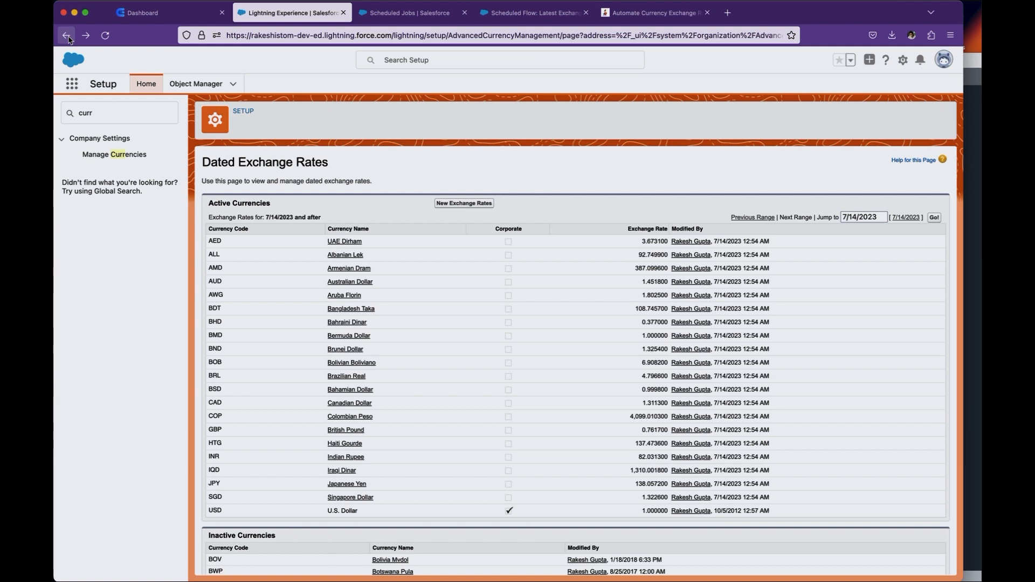
# - Switch to the currencyapi dashboard and check the number of requests available on the free plan
pyautogui.click(154, 15)
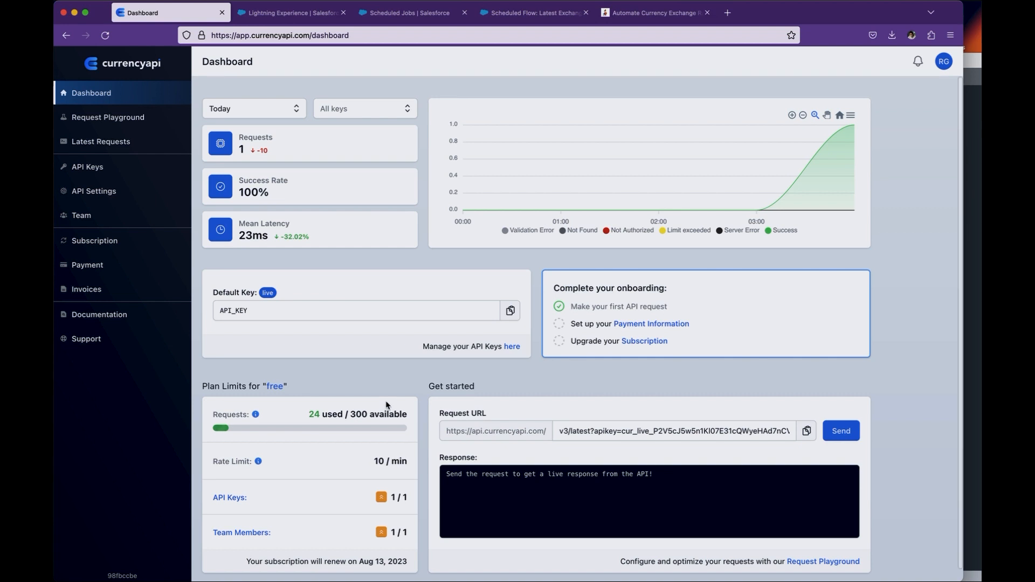
pyautogui.doubleClick(368, 418)
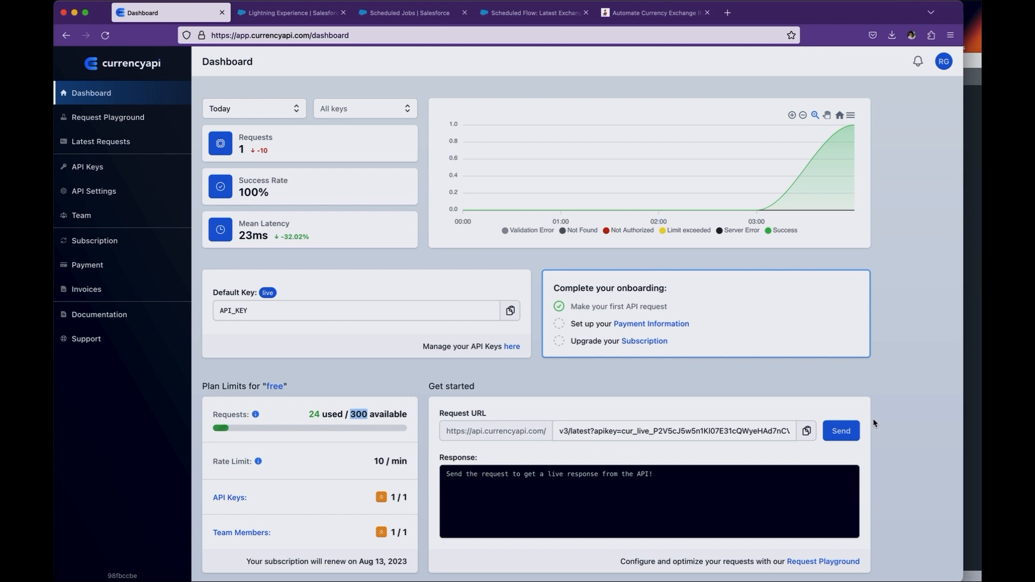
# - Switch to the text editor and examine the request URL's base_currency and apikey parameters, then return to the currencyapi dashboard
pyautogui.click(974, 365)
pyautogui.click(269, 80)
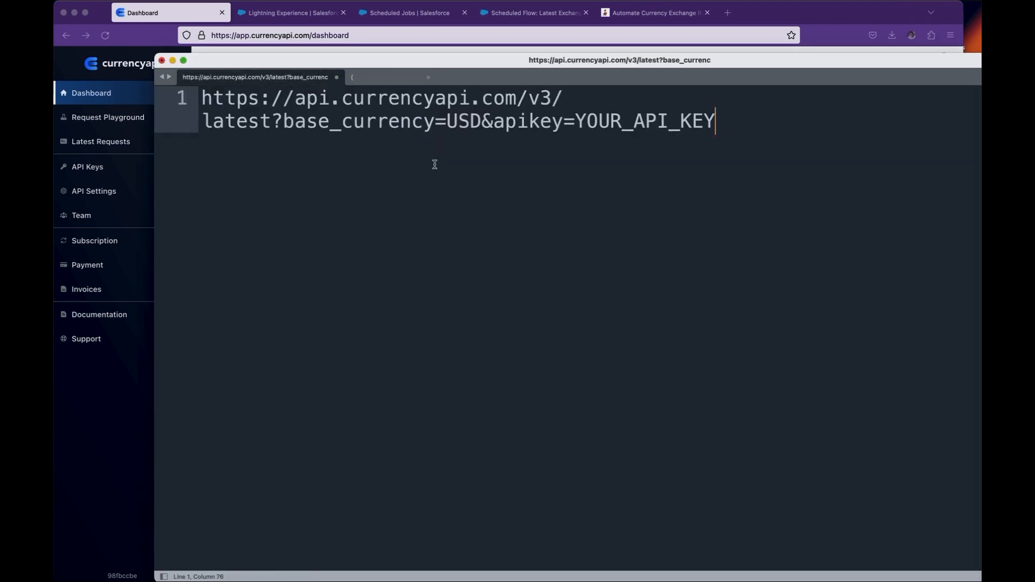
pyautogui.doubleClick(321, 123)
pyautogui.doubleClick(467, 124)
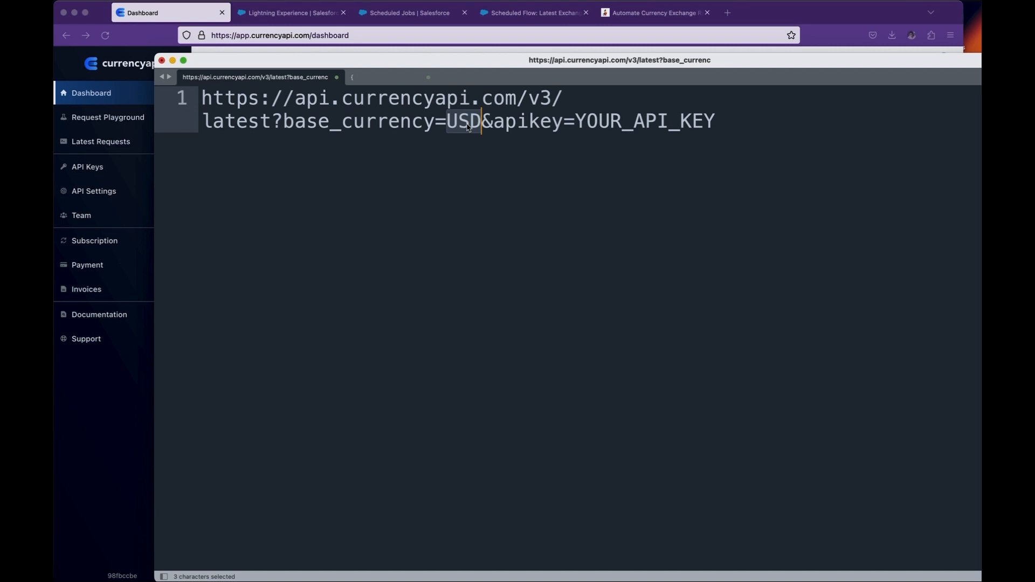
pyautogui.doubleClick(618, 125)
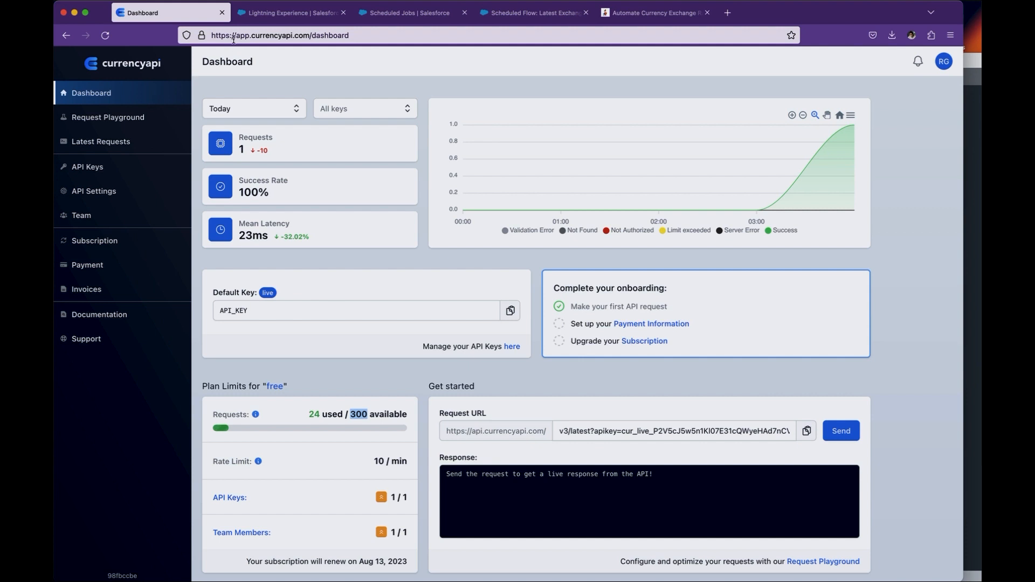
pyautogui.click(152, 215)
# - Locate the default API key on the dashboard, then view the sample JSON response in the text editor
pyautogui.doubleClick(246, 311)
pyautogui.click(976, 291)
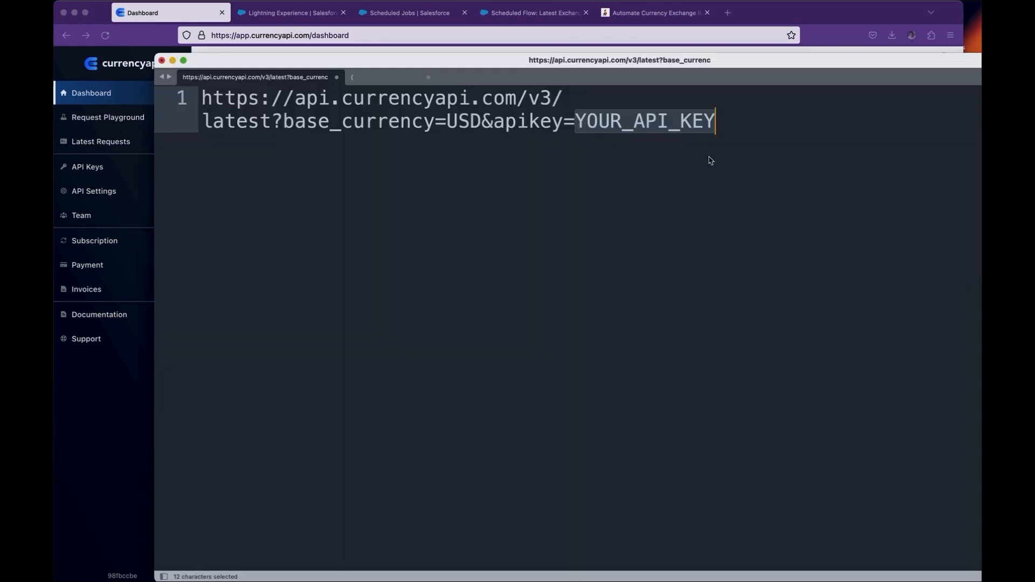
pyautogui.click(388, 78)
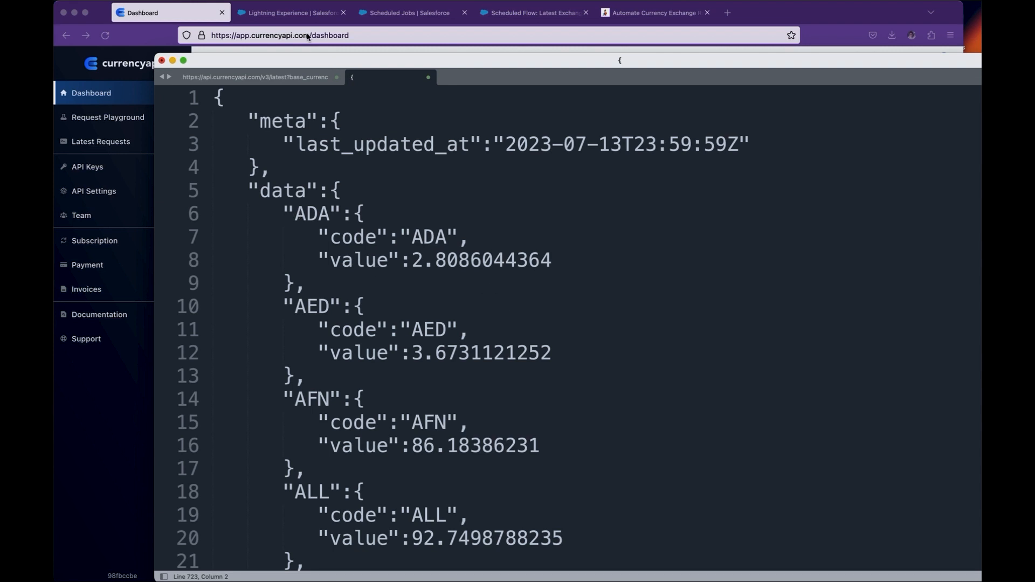
# - In Salesforce Setup, search for Named Credentials and open the currencyapi named credential
pyautogui.click(300, 16)
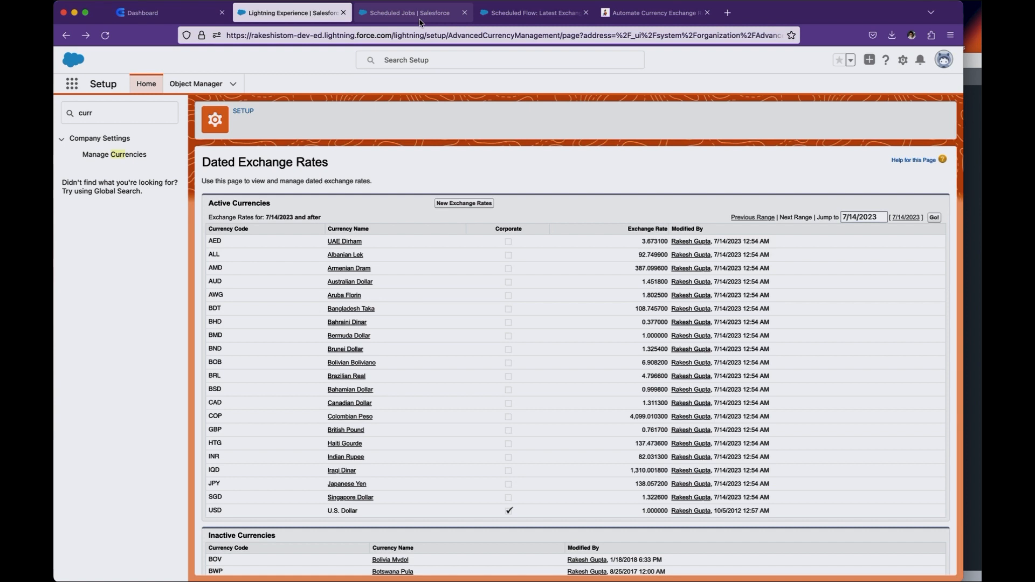
pyautogui.click(133, 124)
pyautogui.press('super+a')
pyautogui.press('BackSpace')
pyautogui.write('Named')
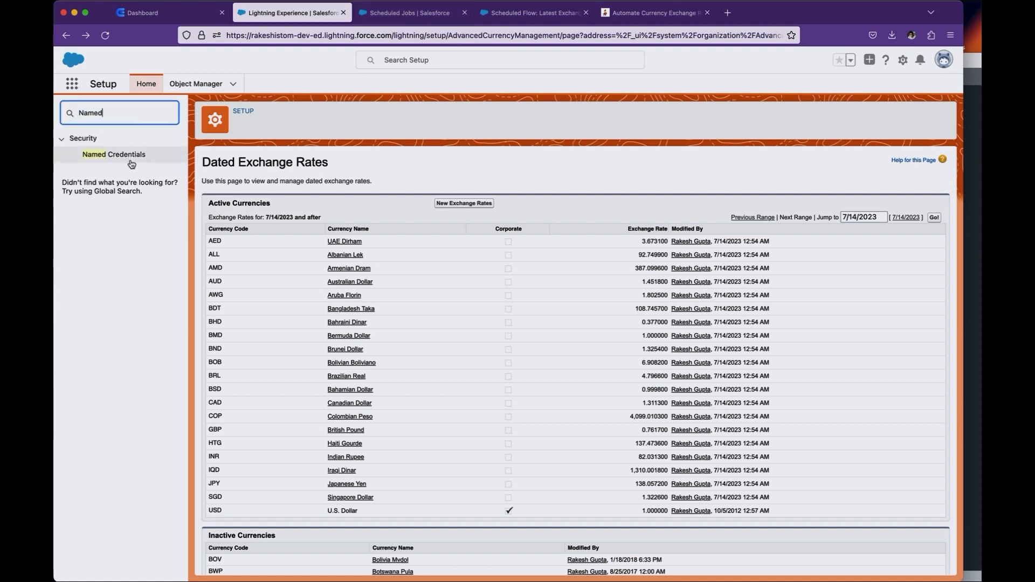
pyautogui.click(128, 155)
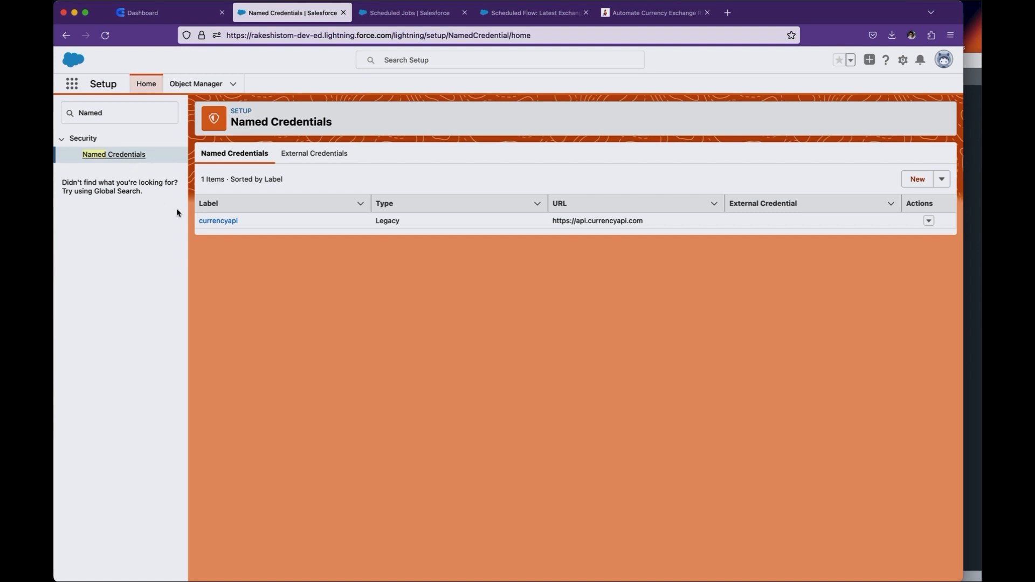
pyautogui.click(218, 222)
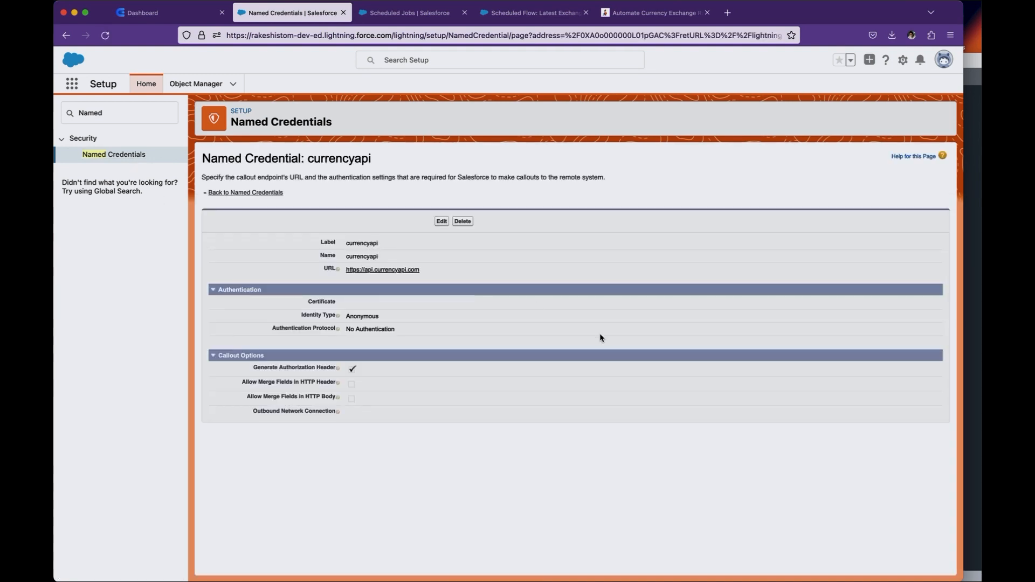
# - Check the base address of the API request URL in the text editor, then return to the named credential
pyautogui.click(976, 291)
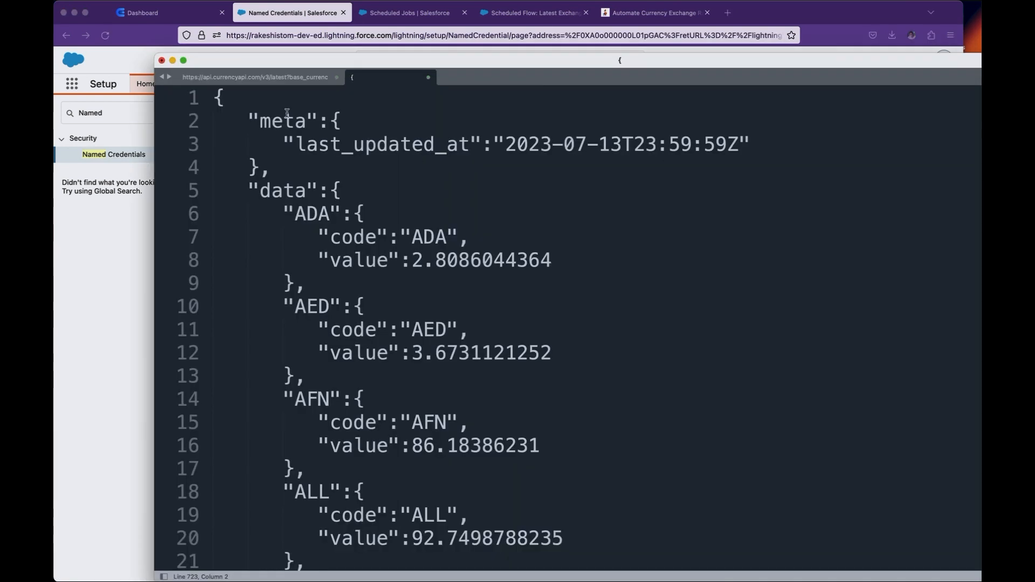
pyautogui.click(277, 80)
pyautogui.moveTo(517, 98); pyautogui.dragTo(199, 98)
pyautogui.click(108, 339)
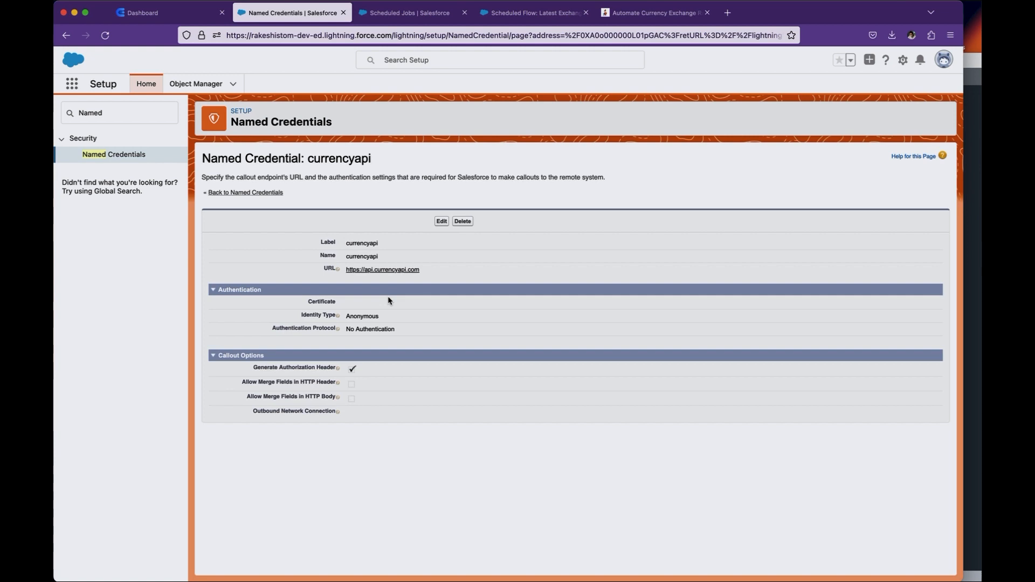
# - Open the Latest Exchange Rates flow, review its start schedule and frequency options, and leave the schedule without changing it
pyautogui.click(512, 13)
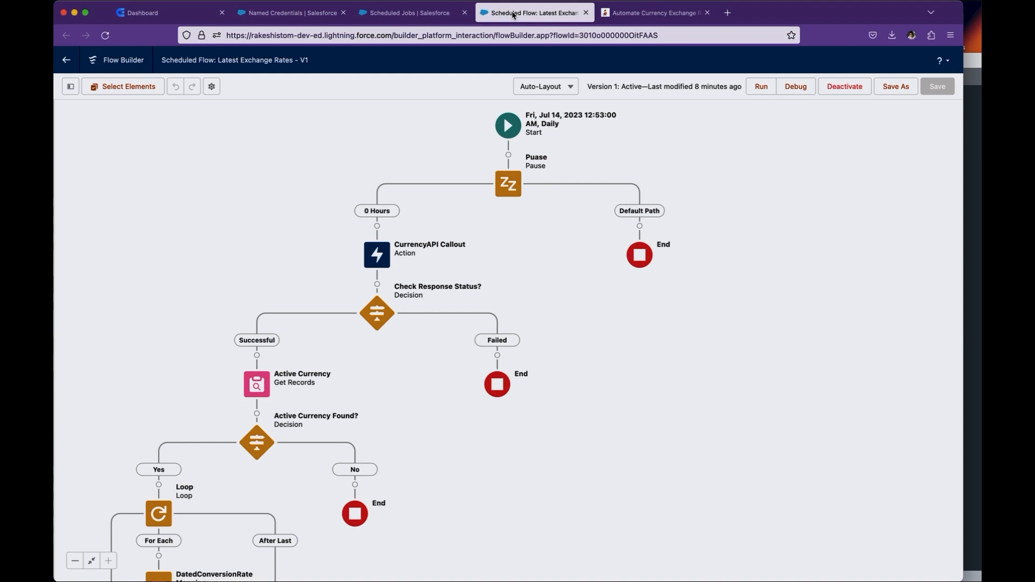
pyautogui.click(522, 127)
pyautogui.click(575, 181)
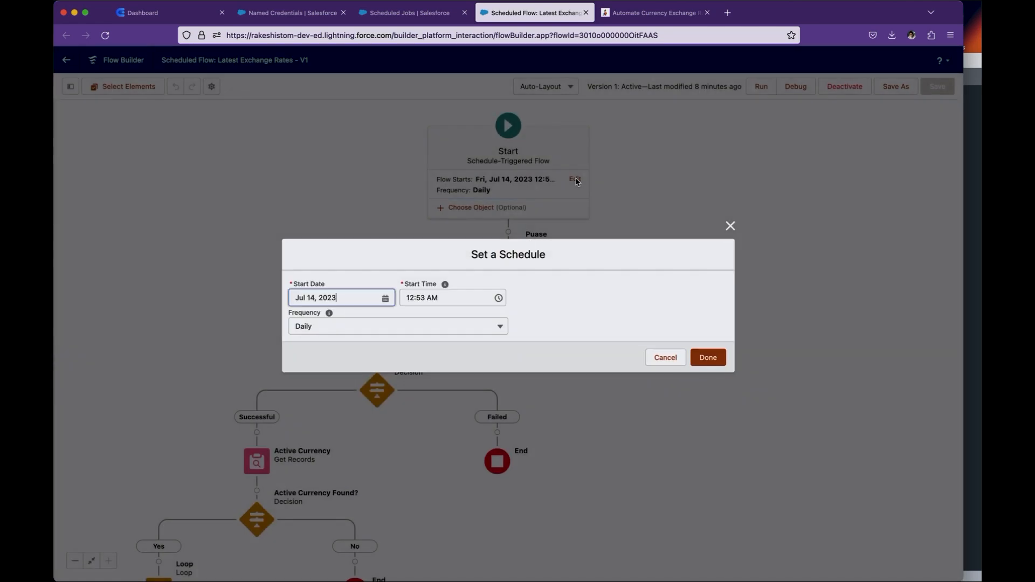
pyautogui.click(386, 327)
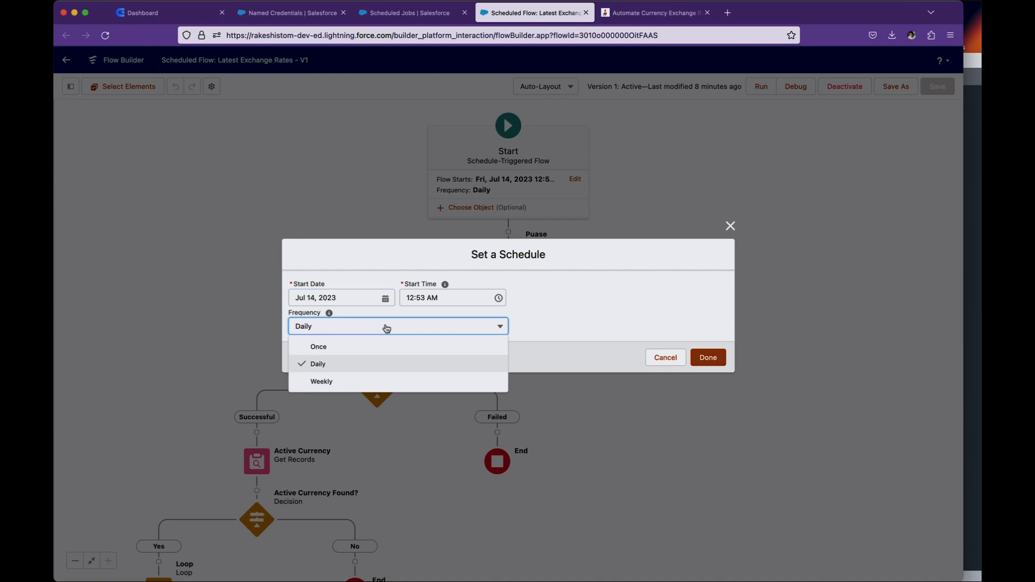
pyautogui.click(653, 356)
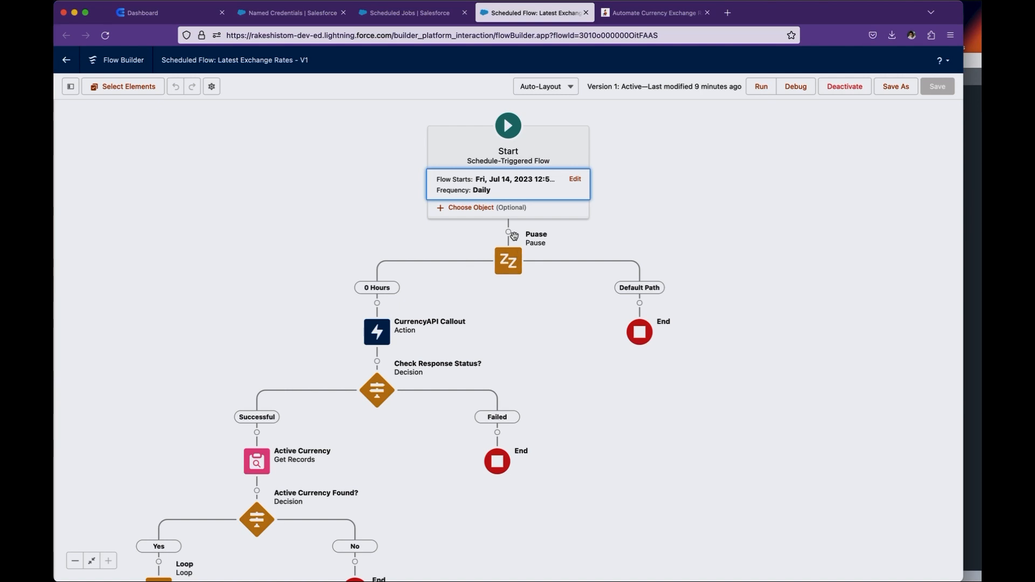
# - Review the pause conditions and resume event of the flow's Pause element, and close it without changes
pyautogui.doubleClick(510, 264)
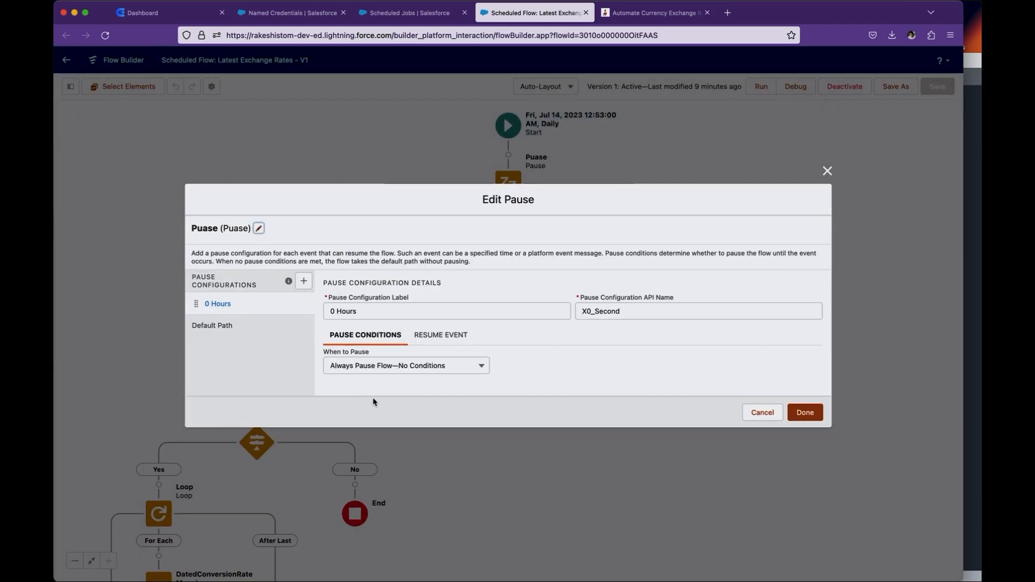
pyautogui.click(456, 335)
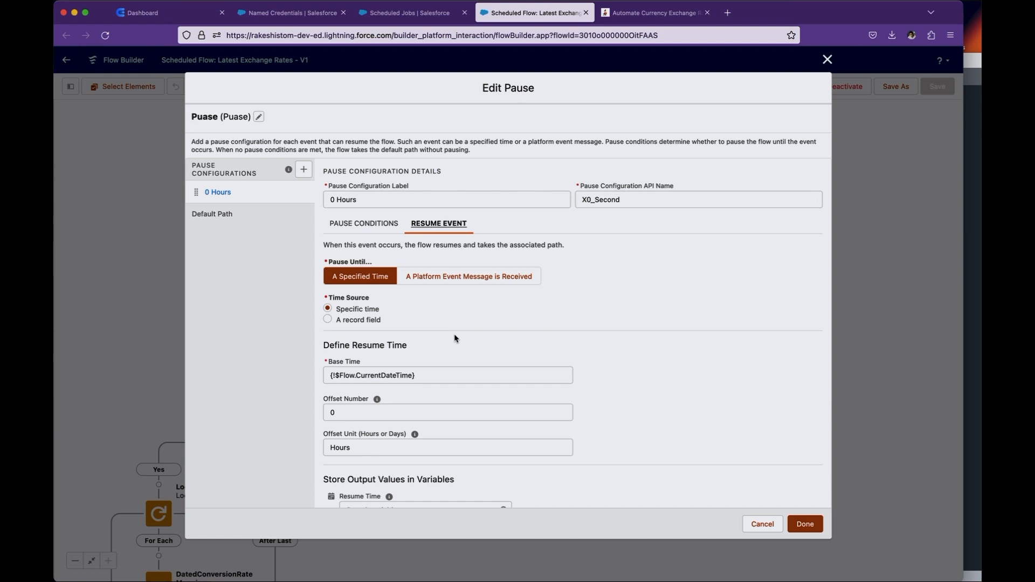
pyautogui.scroll(-2, 377, 316)
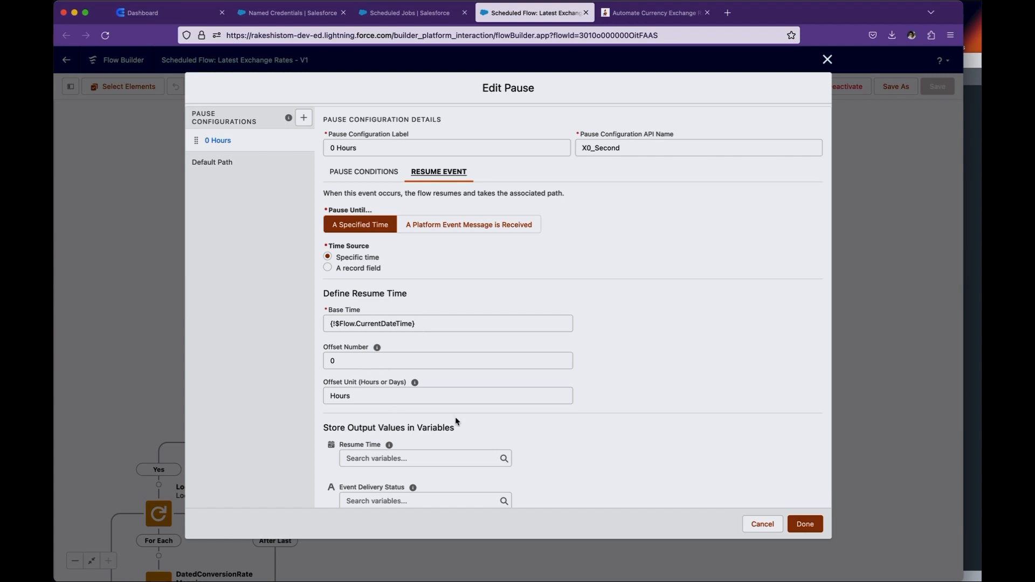
pyautogui.click(763, 524)
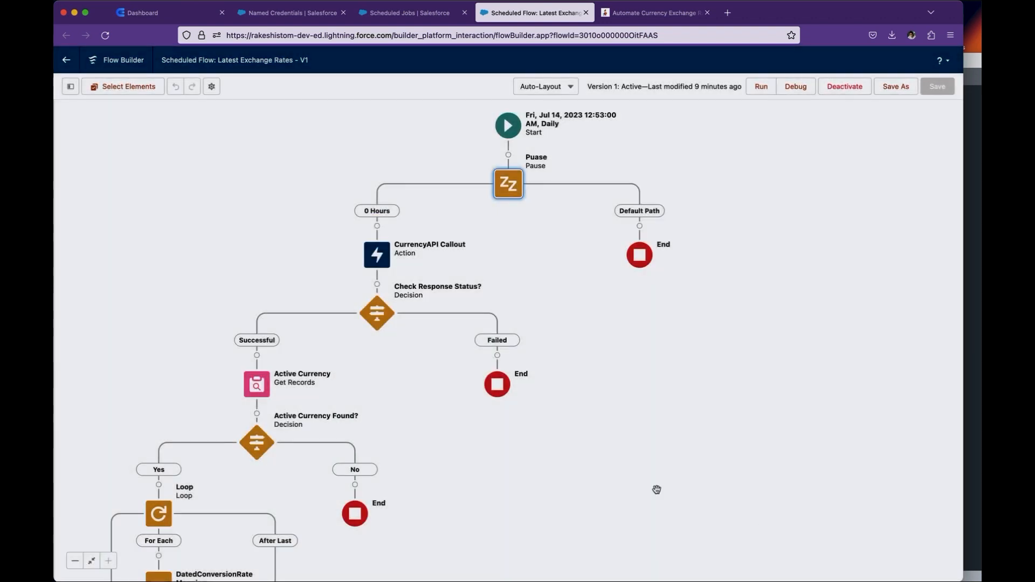
# - Create a new HTTP callout action after the 0 Hours path, naming its external service CurrecnyAPI and selecting the currencyapi named credential
pyautogui.moveTo(614, 483); pyautogui.dragTo(683, 329)
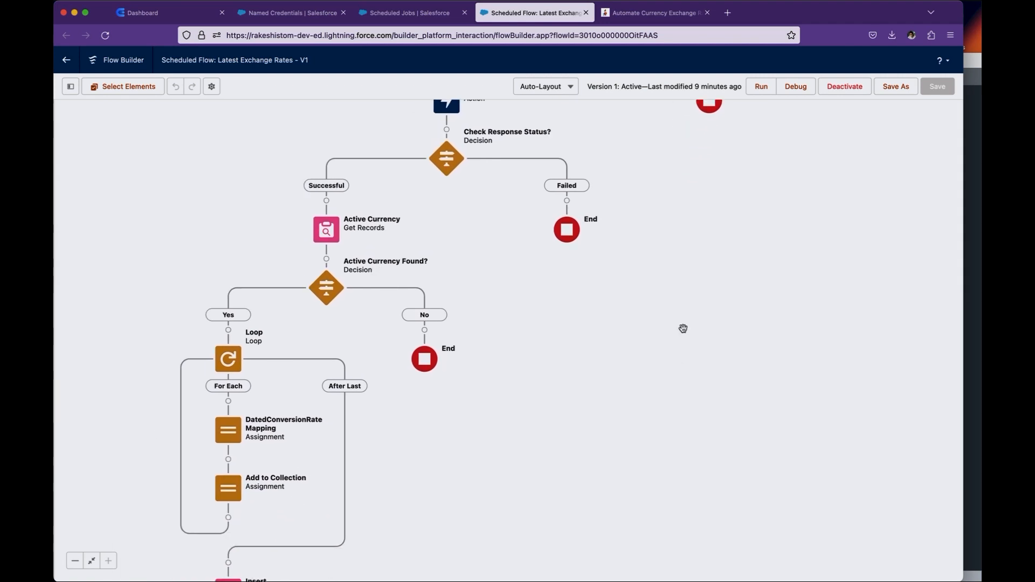
pyautogui.scroll(1, 462, 136)
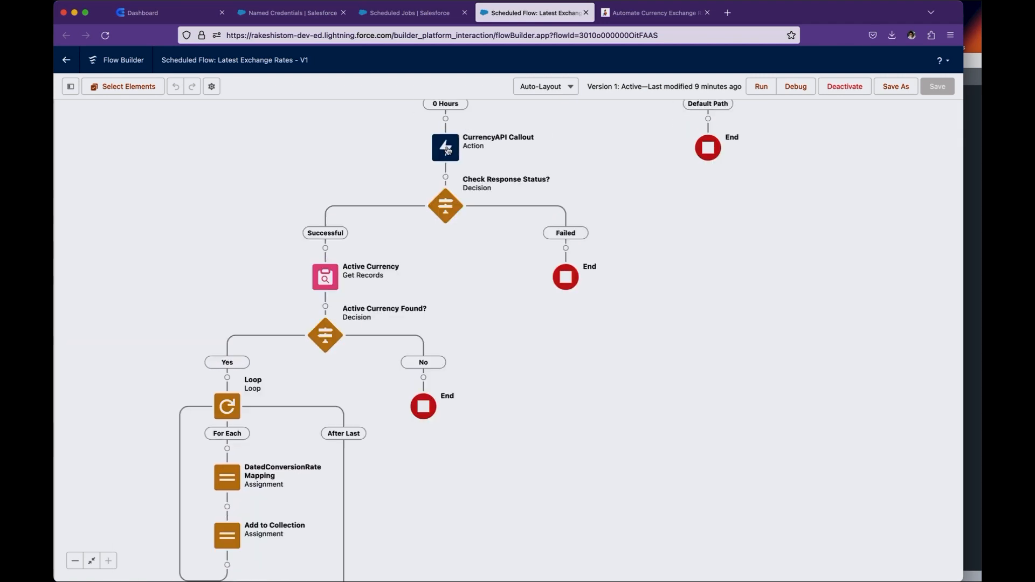
pyautogui.click(445, 118)
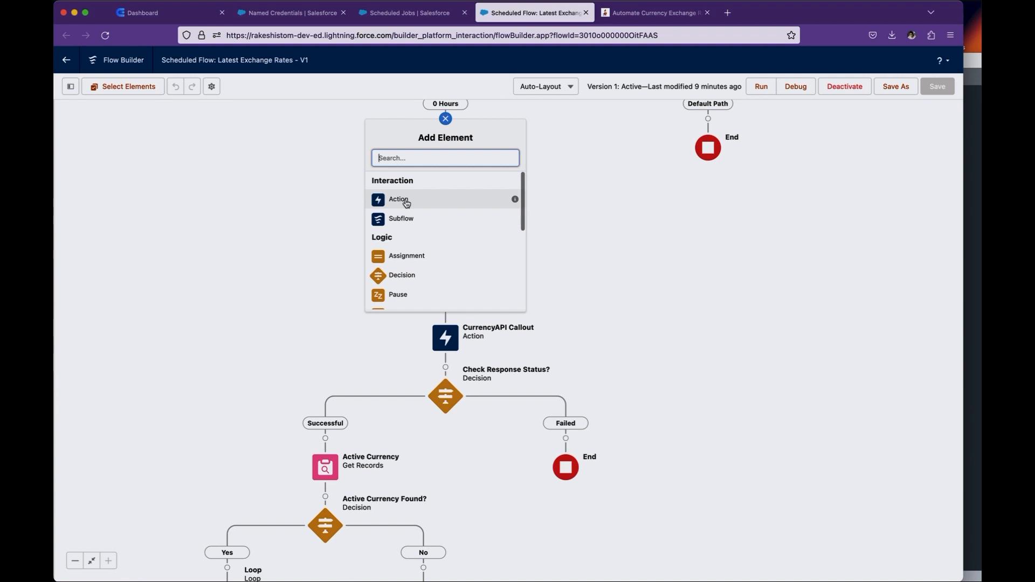
pyautogui.click(406, 201)
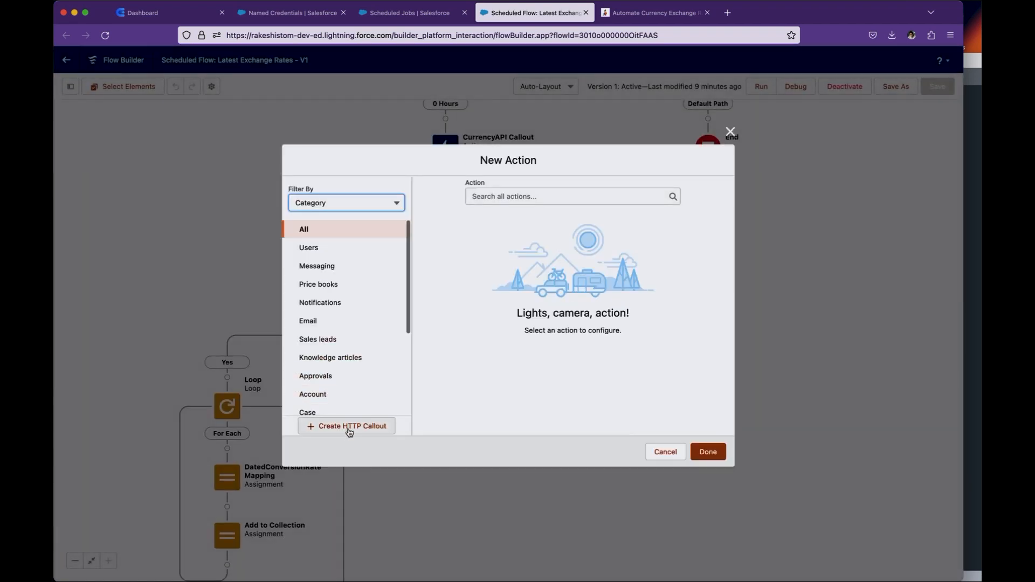
pyautogui.click(353, 432)
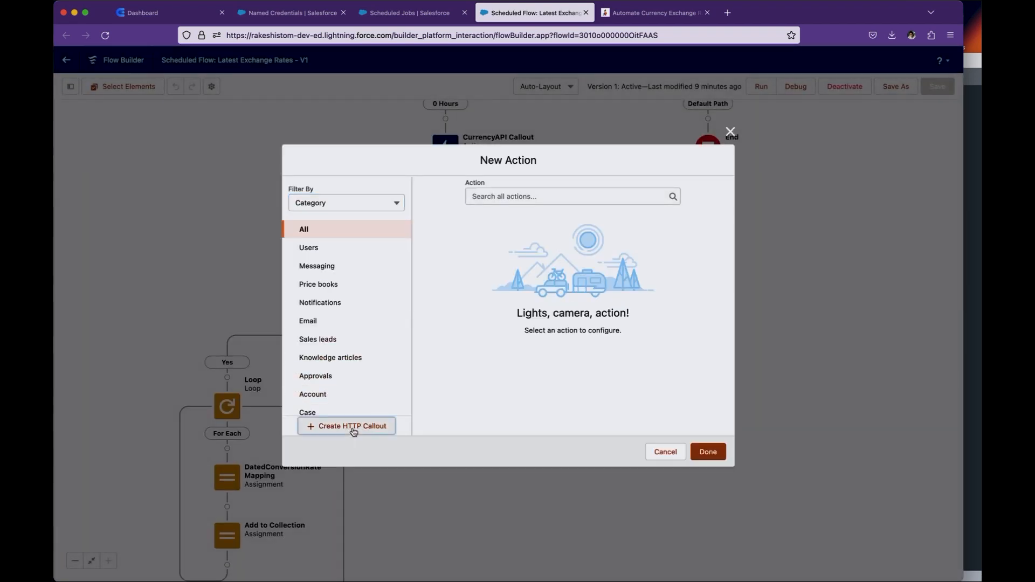
pyautogui.write('CurrecnyAPI')
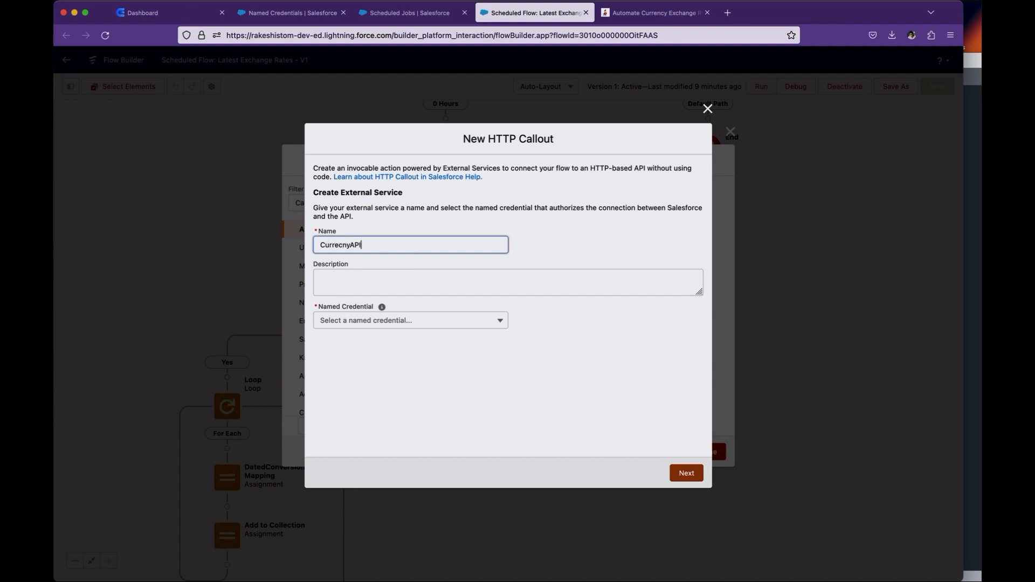
pyautogui.click(407, 321)
pyautogui.click(372, 344)
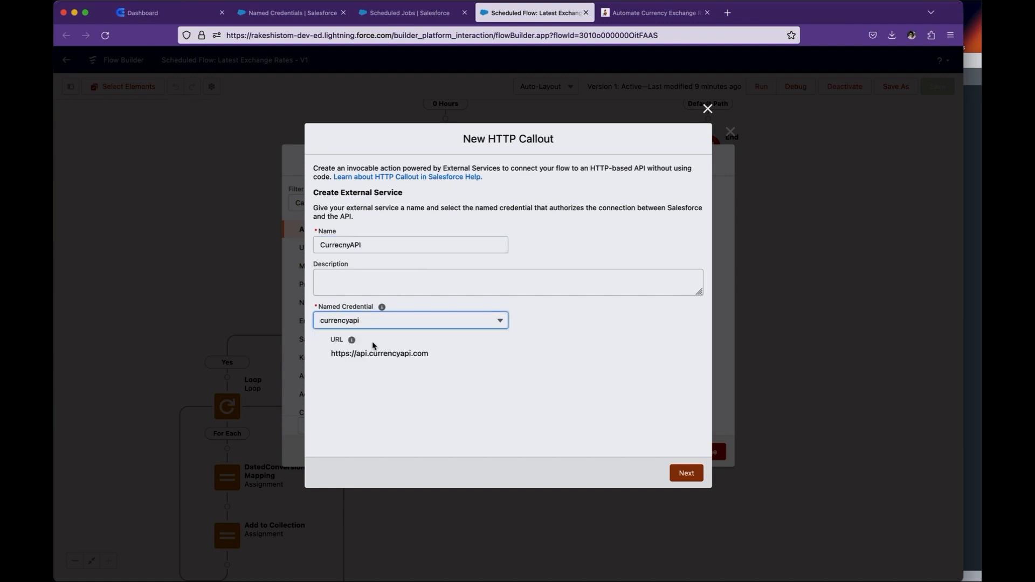
pyautogui.click(695, 483)
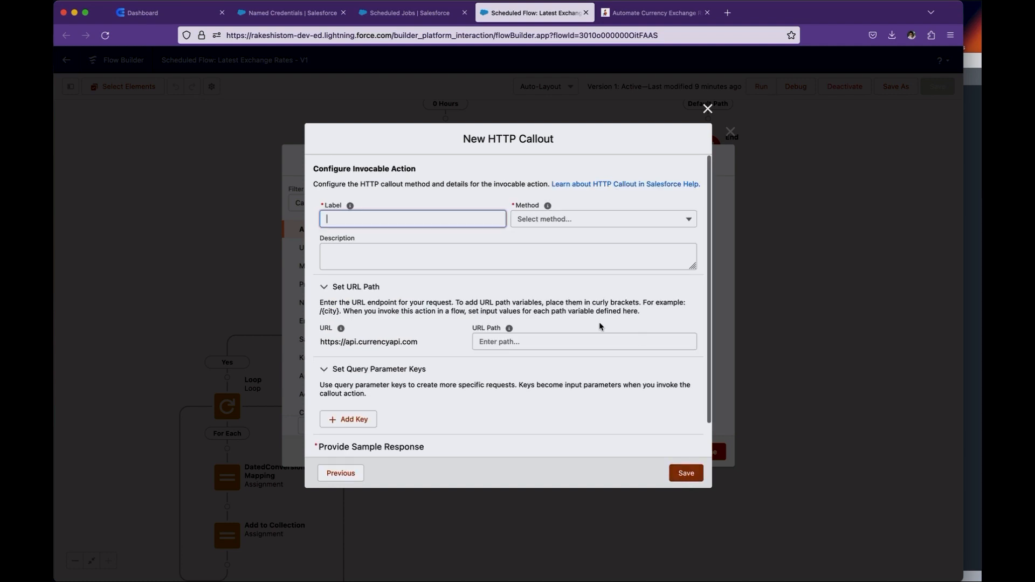
# - Label the callout's invocable action CurrencyAPi and set its method to GET
pyautogui.write('Curre')
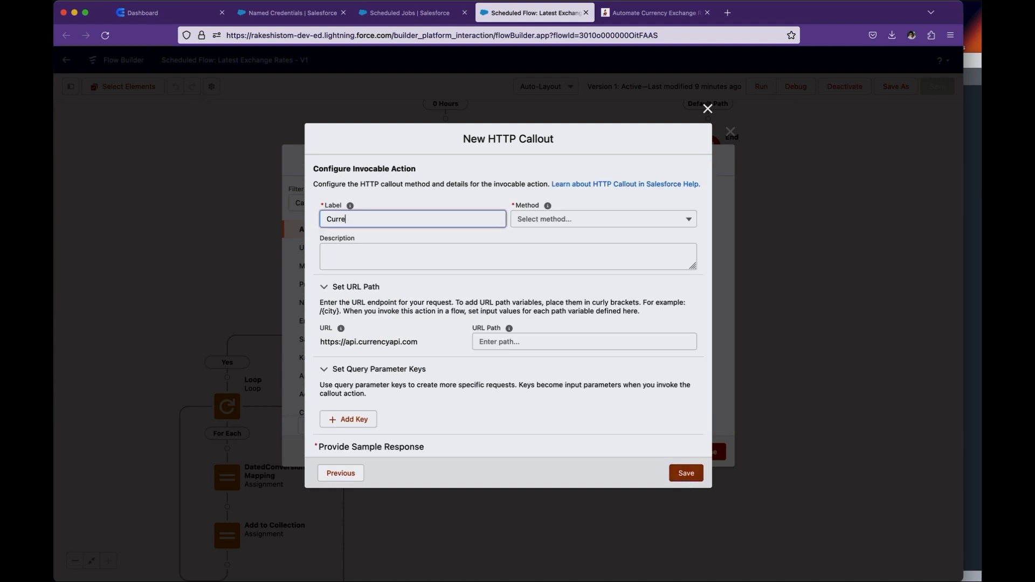
pyautogui.click(614, 227)
pyautogui.click(593, 240)
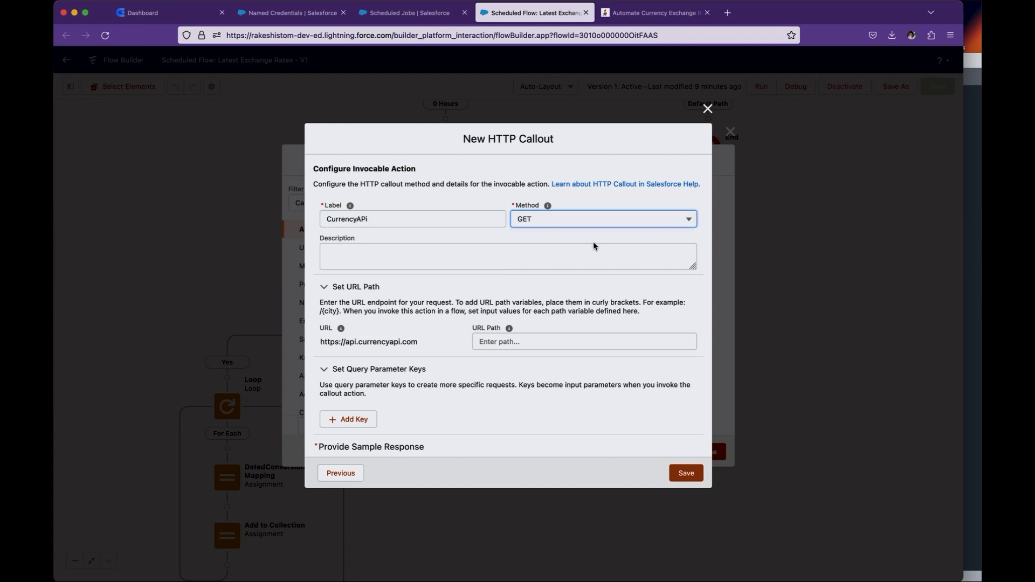
# - Copy /v3/latest from the request URL in the text editor and enter it as the callout's URL path
pyautogui.click(979, 262)
pyautogui.click(528, 98)
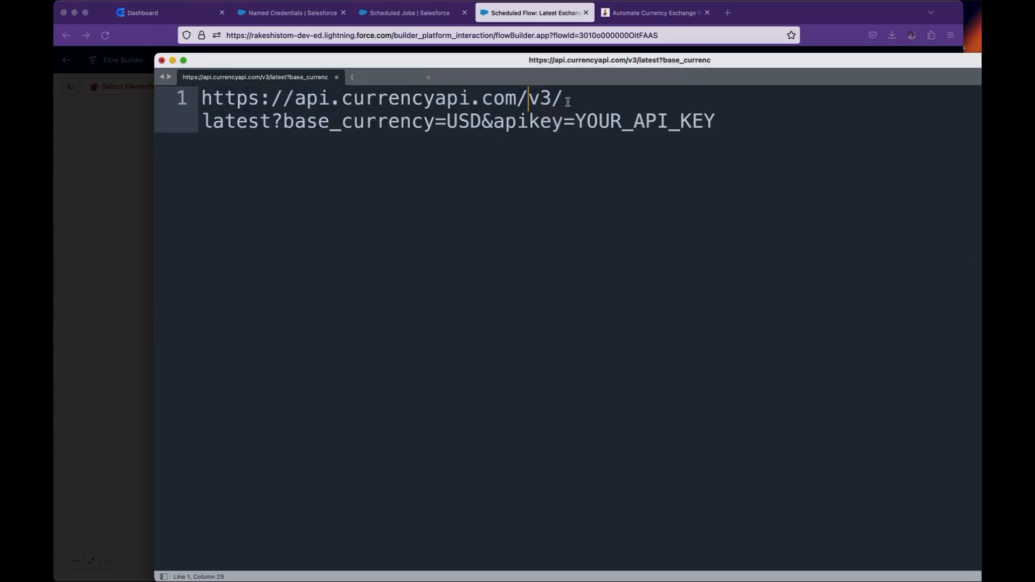
pyautogui.moveTo(517, 95); pyautogui.dragTo(273, 120)
pyautogui.press('cmd+c')
pyautogui.click(110, 209)
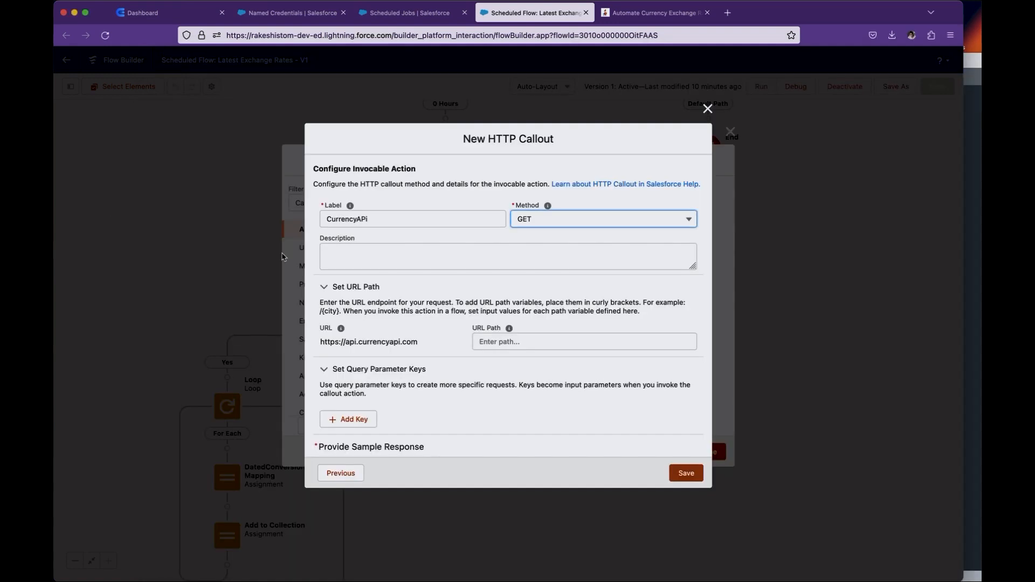
pyautogui.click(524, 342)
pyautogui.press('cmd+v')
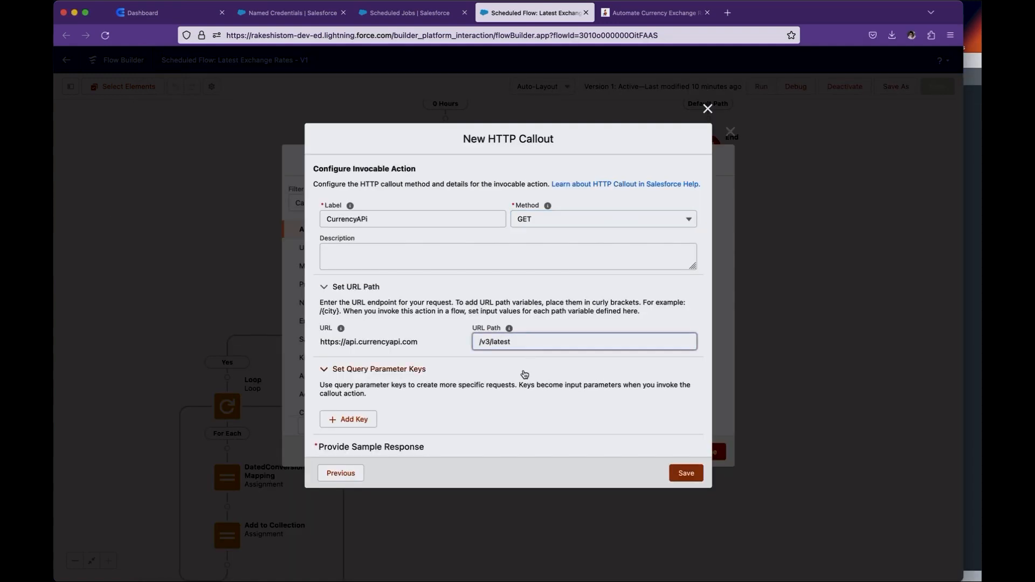
# - Add two query parameter keys, and define the first as base_currency, copied from the request URL, with data type String and required
pyautogui.scroll(-2, 524, 374)
pyautogui.click(974, 345)
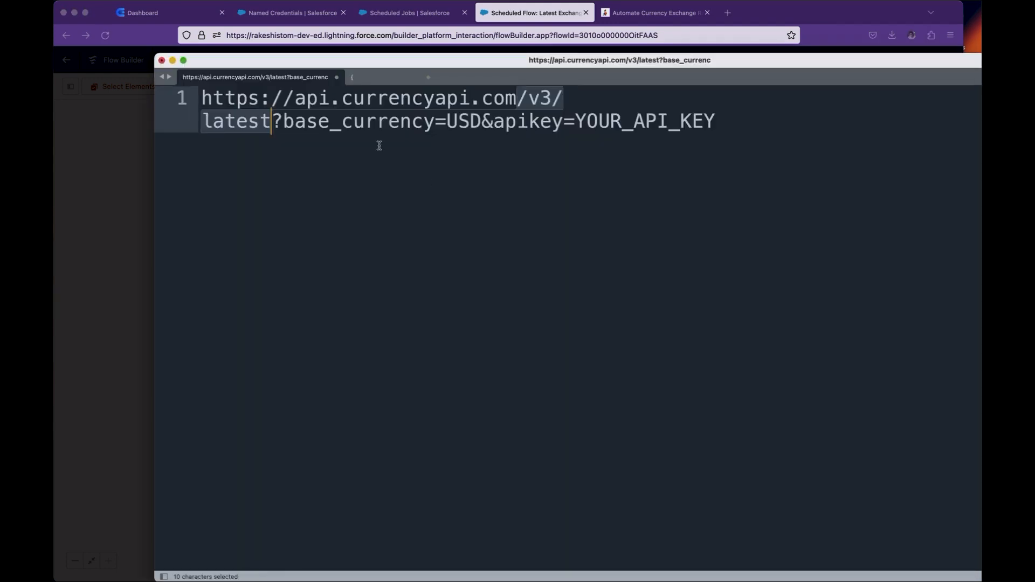
pyautogui.doubleClick(346, 123)
pyautogui.press('super+c')
pyautogui.click(80, 215)
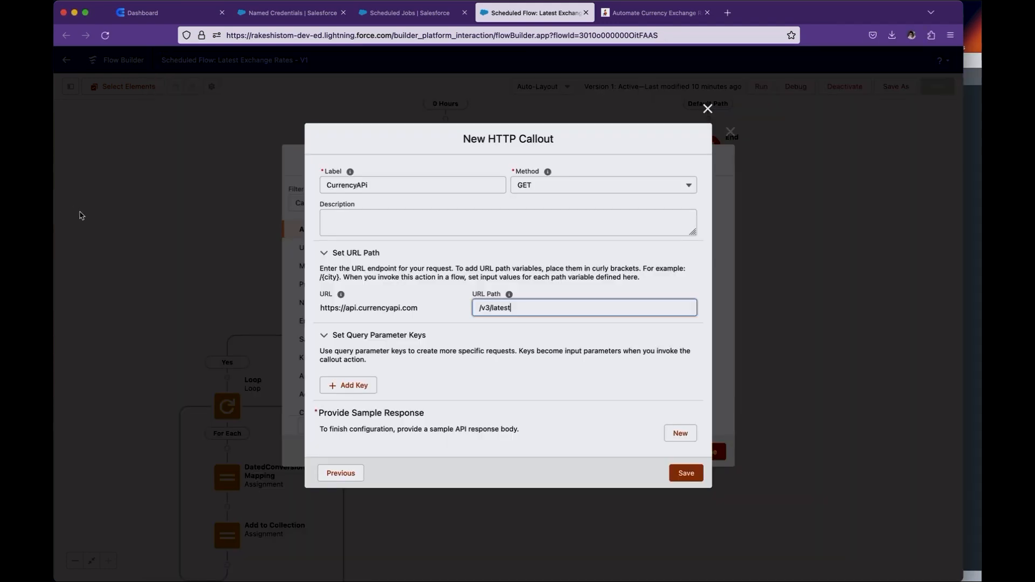
pyautogui.click(349, 385)
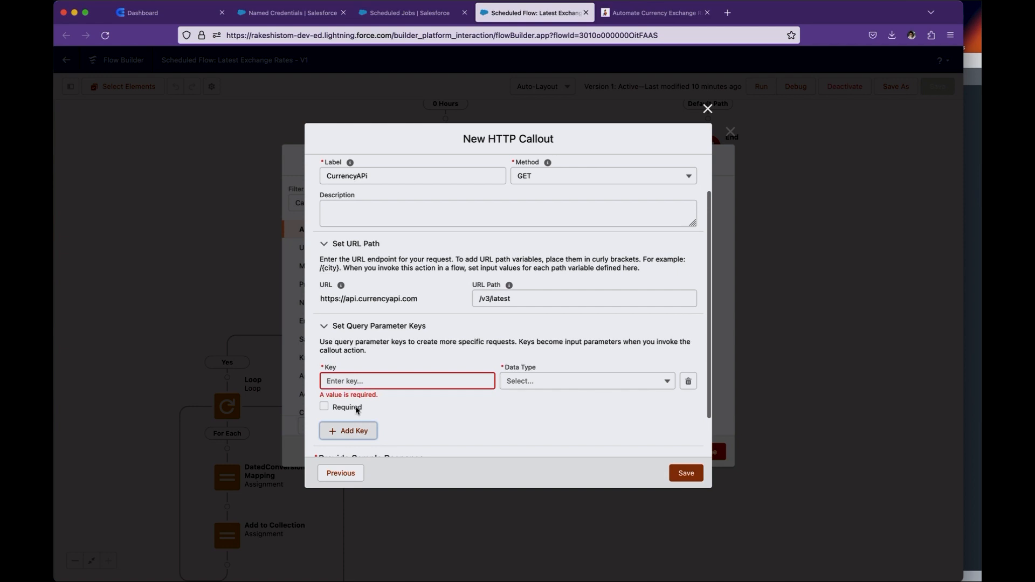
pyautogui.click(351, 429)
pyautogui.scroll(-3, 351, 426)
pyautogui.click(365, 302)
pyautogui.press('super+v')
pyautogui.click(597, 300)
pyautogui.click(567, 297)
pyautogui.click(534, 408)
pyautogui.click(324, 317)
# - Define the second query parameter key as apikey, with data type String and required
pyautogui.click(365, 357)
pyautogui.write('ap')
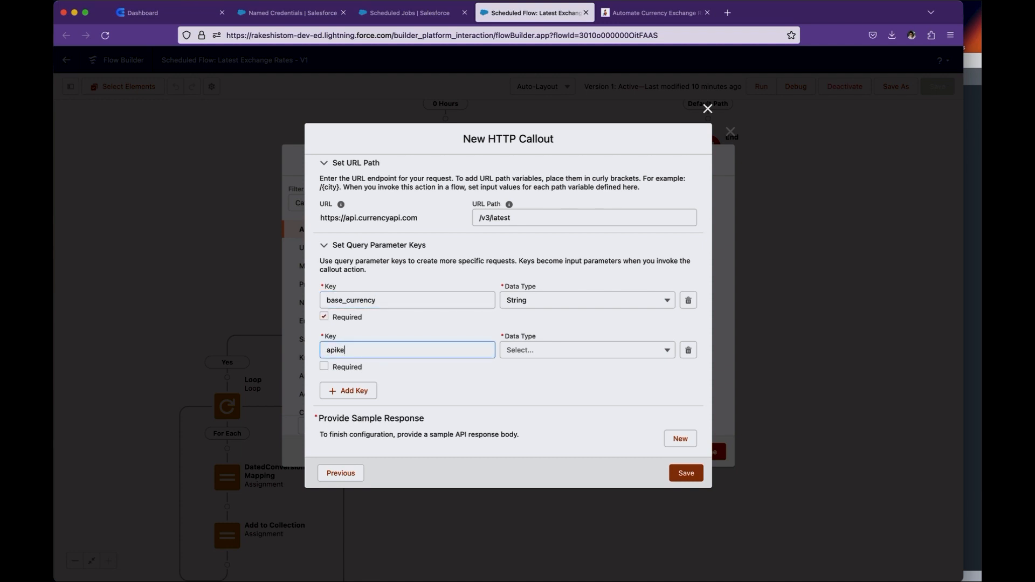
pyautogui.click(324, 368)
pyautogui.click(561, 352)
pyautogui.click(542, 461)
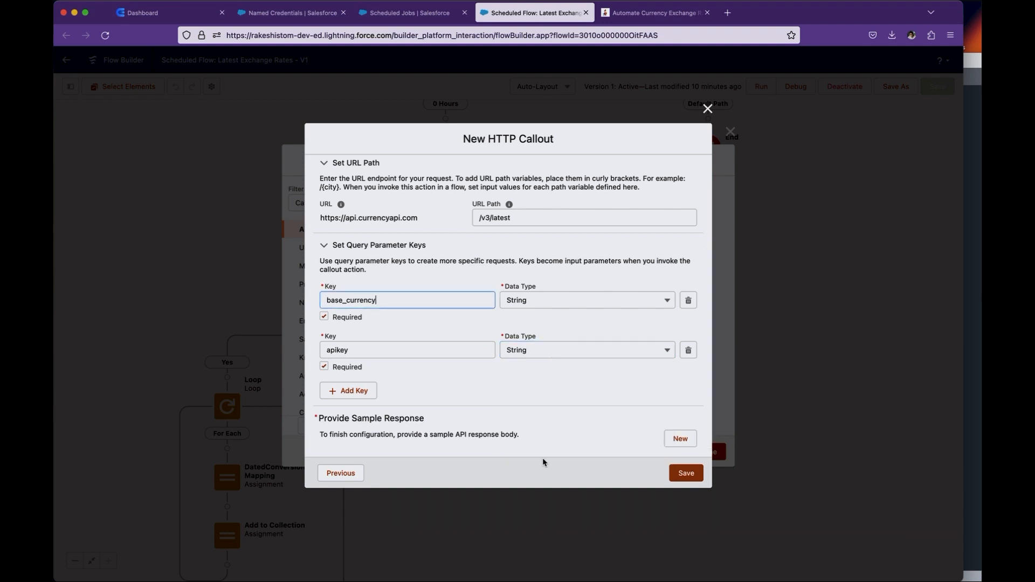
# - Copy the full JSON response from the text editor into the callout's sample response, review its data structure, and finish the sample
pyautogui.scroll(-1, 538, 459)
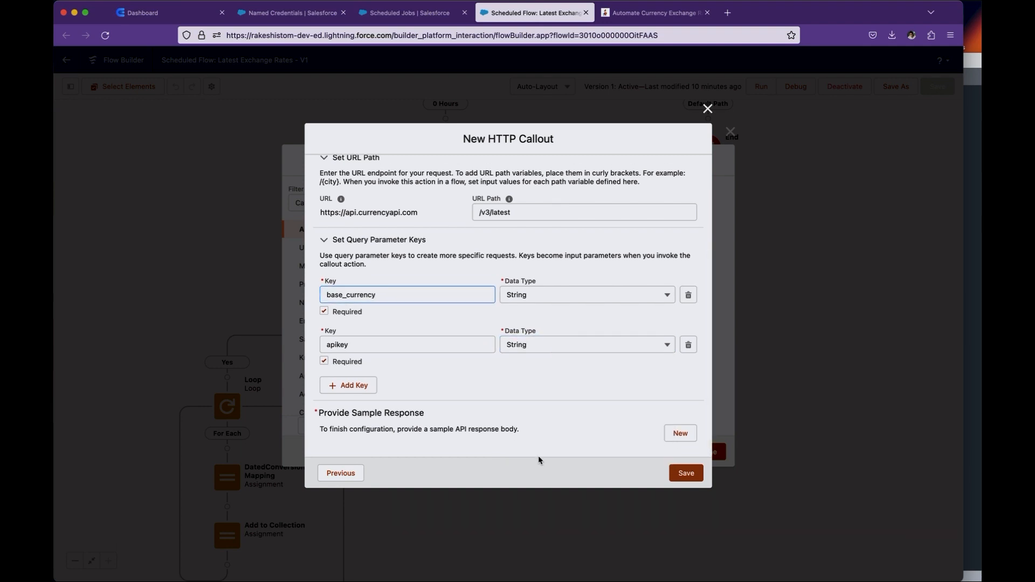
pyautogui.click(684, 437)
pyautogui.click(976, 393)
pyautogui.click(578, 328)
pyautogui.click(391, 78)
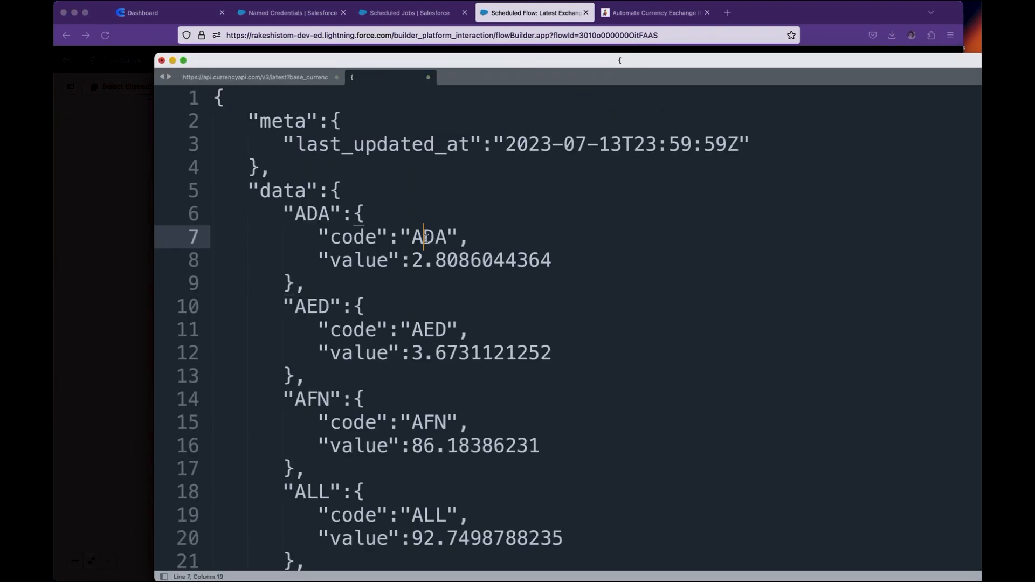
pyautogui.press('super+a')
pyautogui.press('super+c')
pyautogui.click(135, 222)
pyautogui.click(444, 294)
pyautogui.press('super+v')
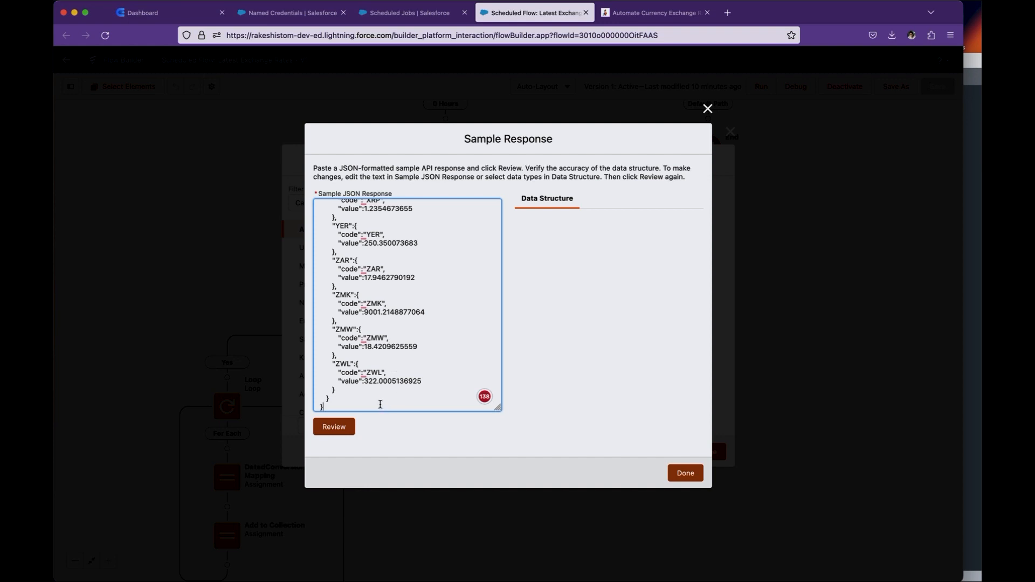
pyautogui.click(334, 427)
pyautogui.click(685, 473)
# - Check the apikey and base_currency input values of the existing CurrencyAPI Callout action, and close it without changes
pyautogui.click(445, 151)
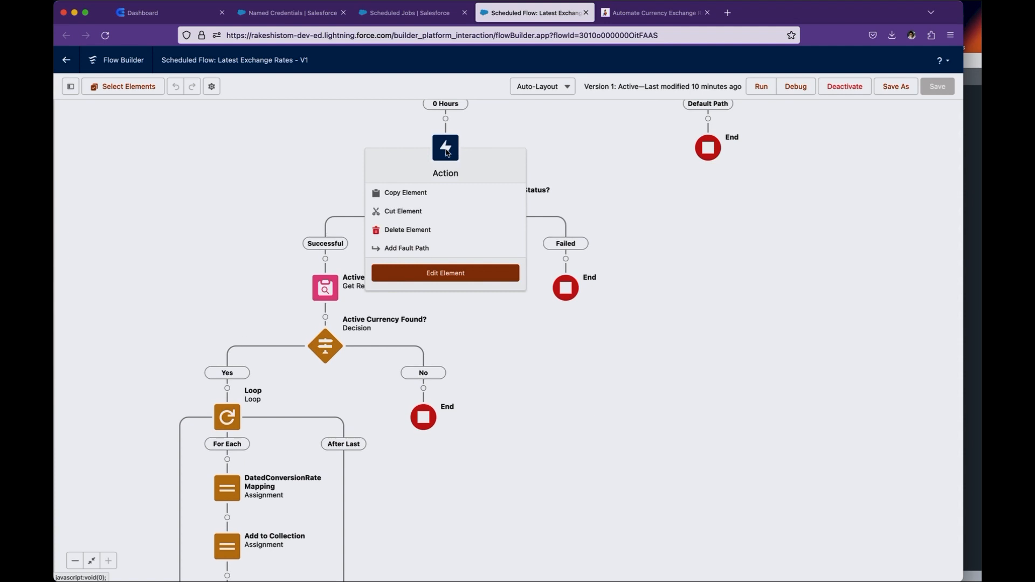
pyautogui.click(446, 273)
pyautogui.click(347, 306)
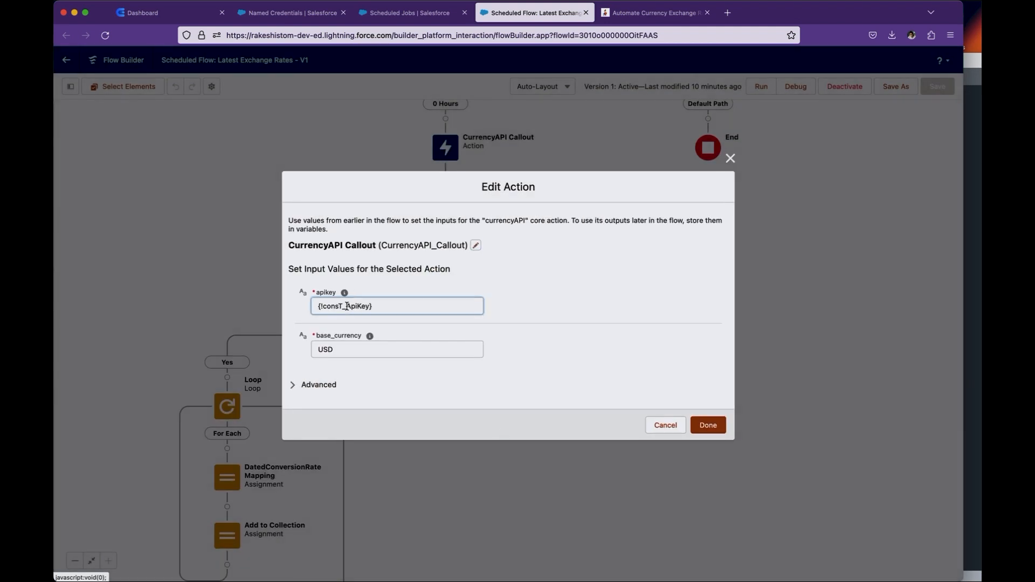
pyautogui.moveTo(392, 311); pyautogui.dragTo(307, 306)
pyautogui.click(412, 285)
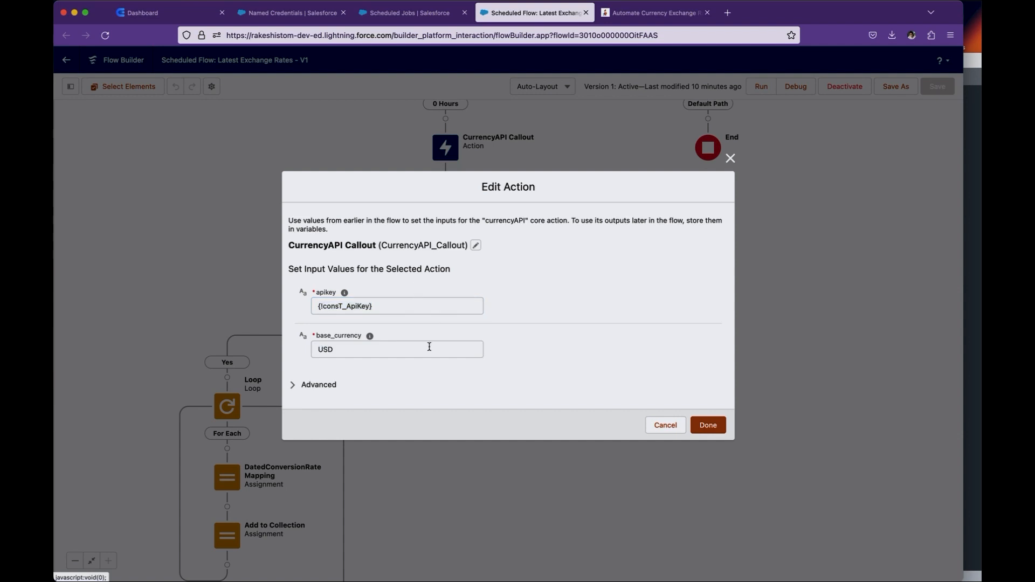
pyautogui.doubleClick(347, 349)
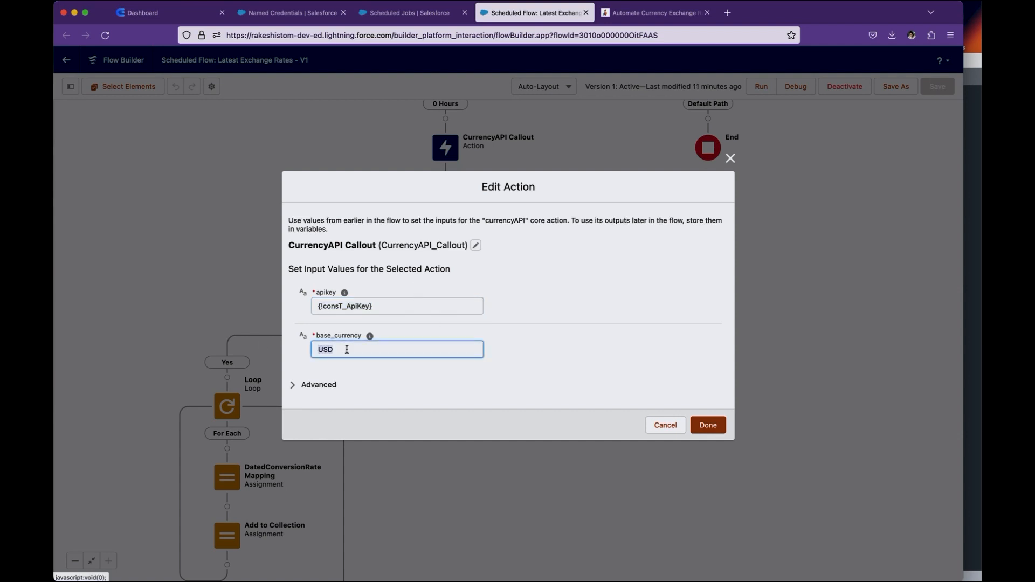
pyautogui.click(666, 425)
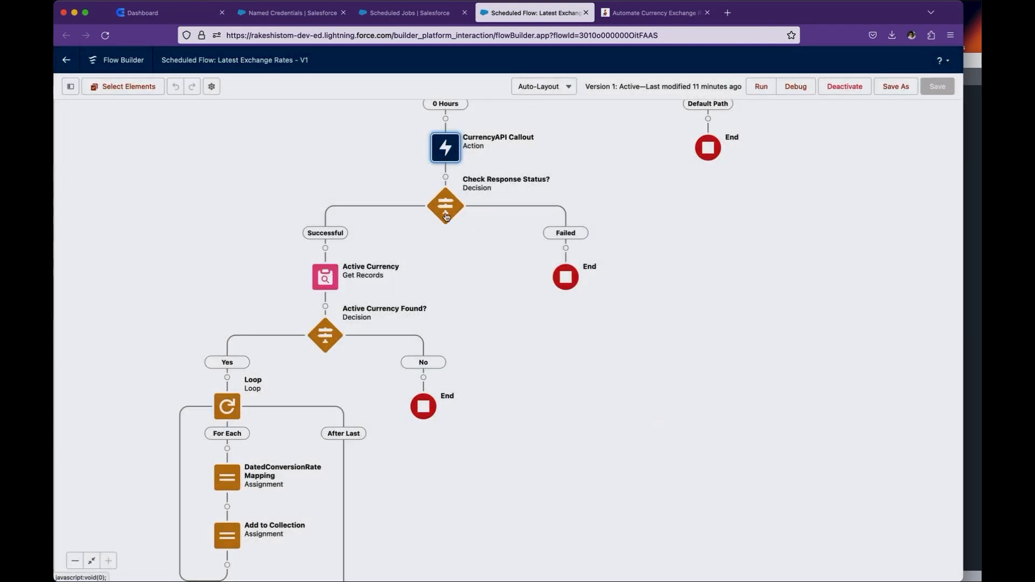
# - In the Check Response Status? decision, reselect the CurrencyAPI_Callout responseCode as the Successful condition's resource, and cancel the edit
pyautogui.click(445, 210)
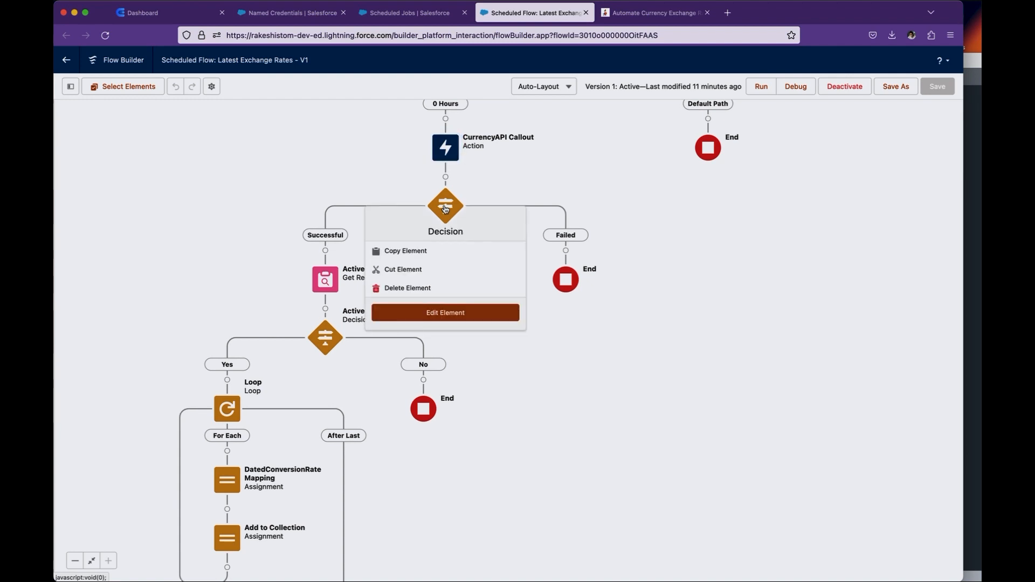
pyautogui.click(442, 309)
pyautogui.click(501, 365)
pyautogui.click(442, 366)
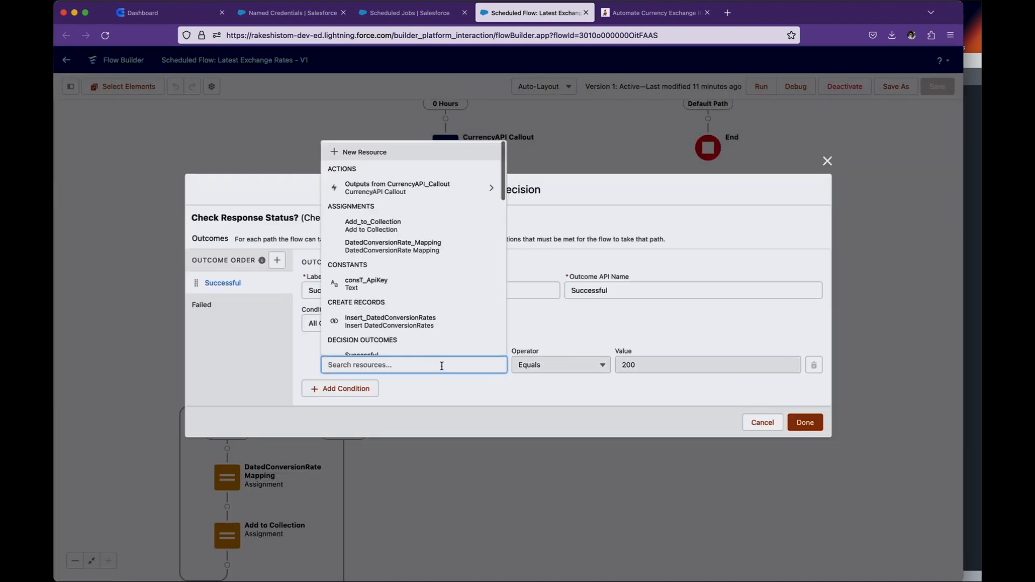
pyautogui.click(359, 190)
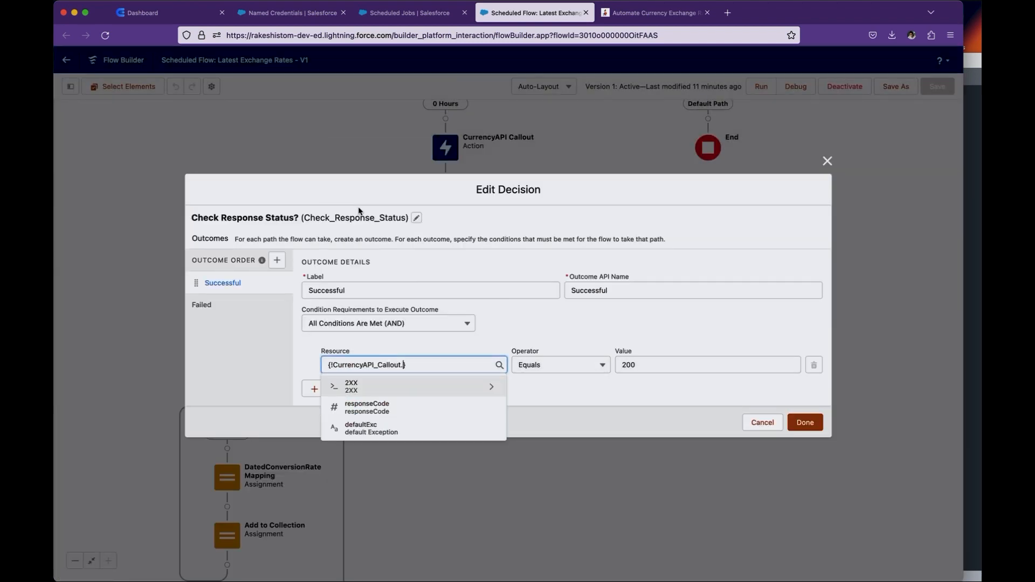
pyautogui.click(400, 408)
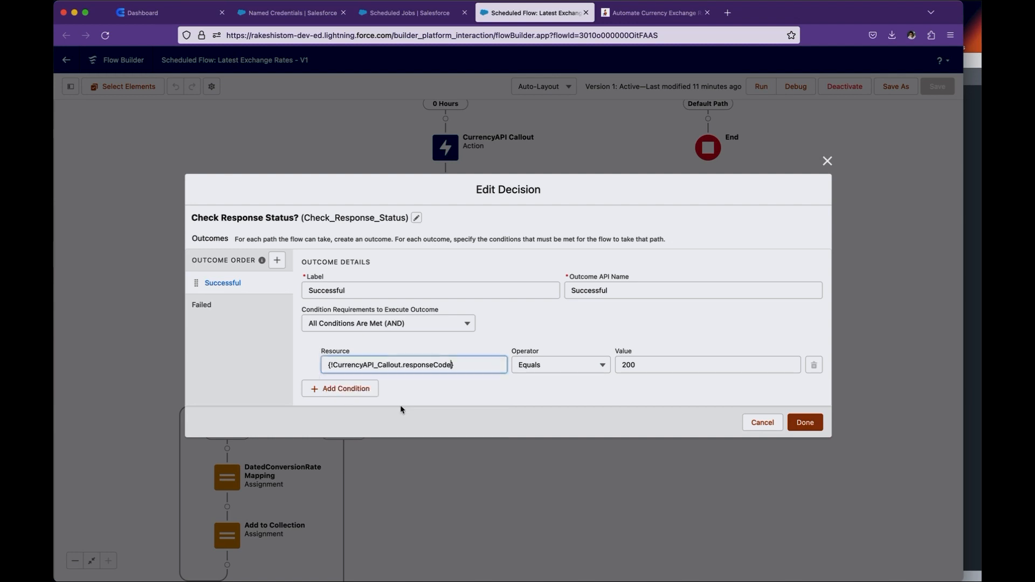
pyautogui.click(759, 429)
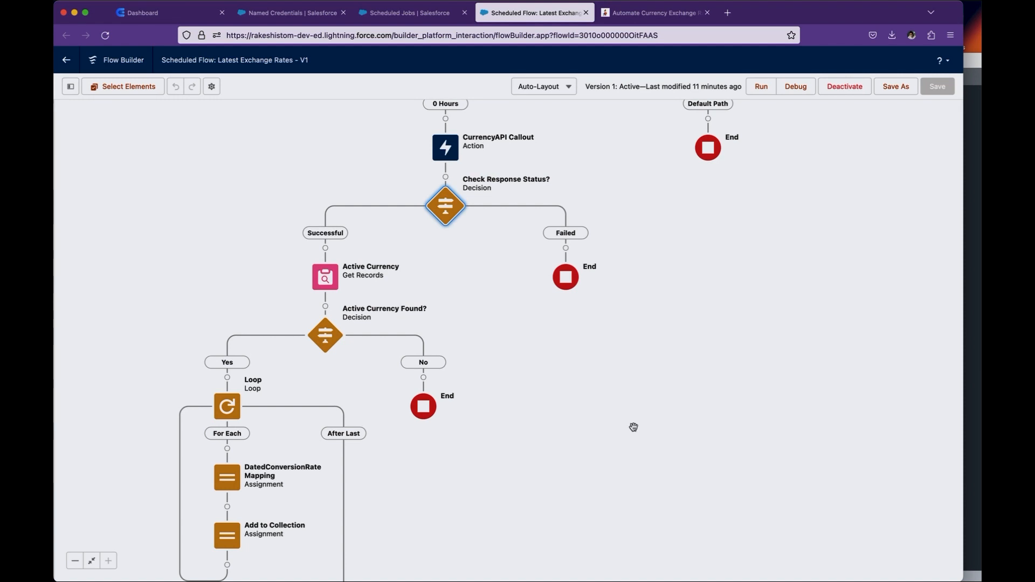
# - Open the Active Currency Get Records element and check that its object is Currency Type
pyautogui.scroll(-2, 633, 427)
pyautogui.hscroll(-2, 633, 427)
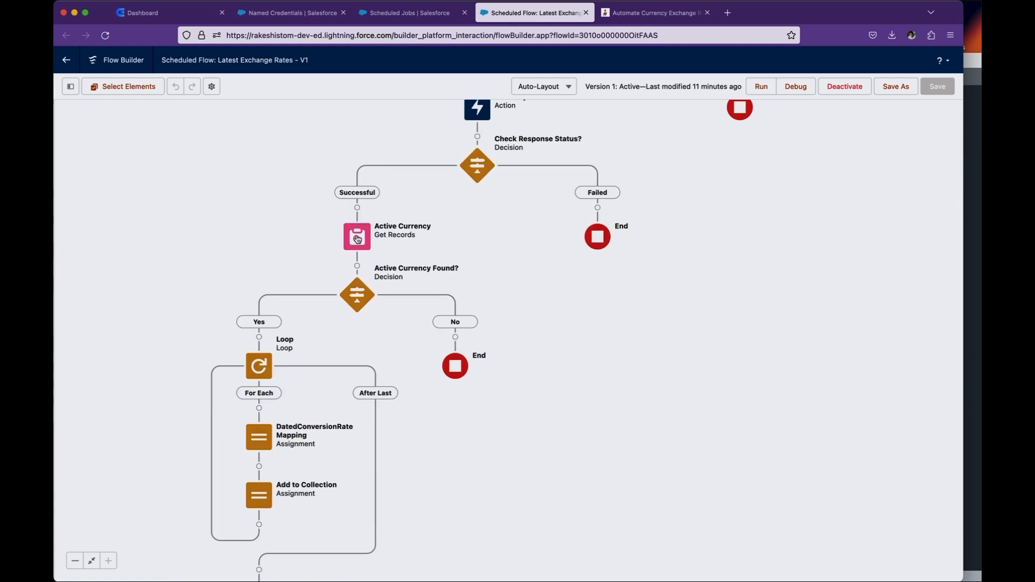
pyautogui.doubleClick(357, 239)
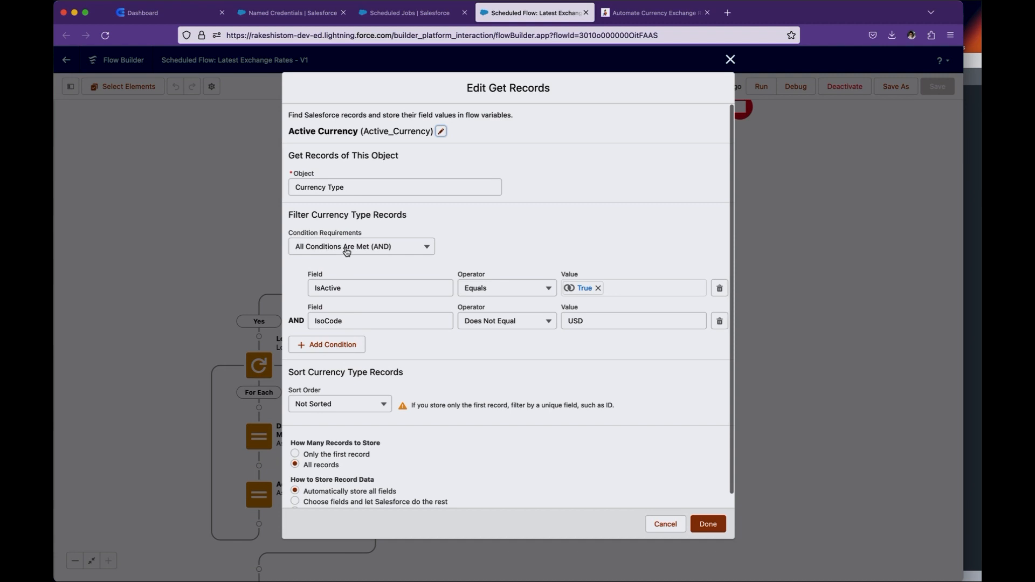
pyautogui.click(353, 189)
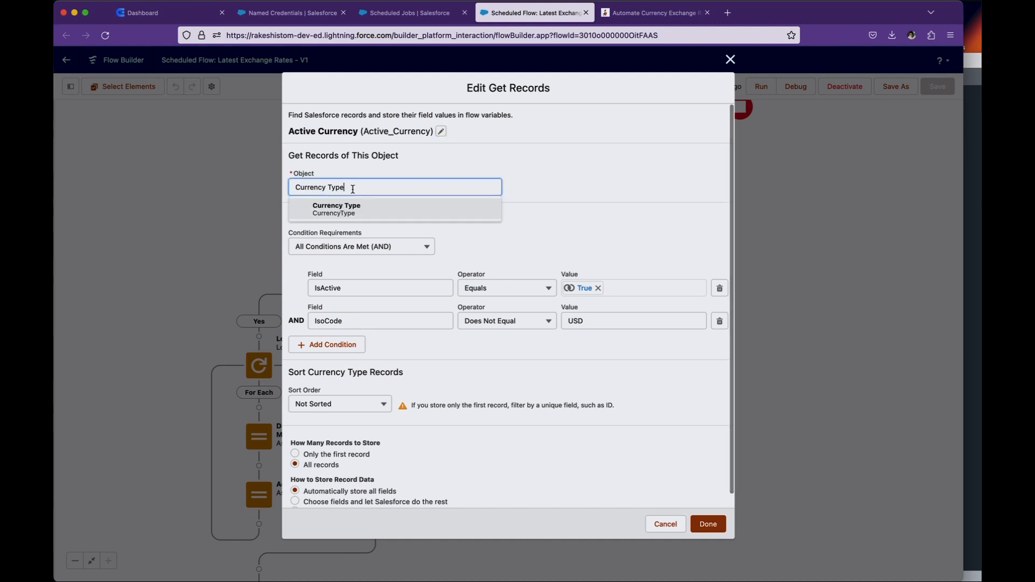
pyautogui.click(500, 235)
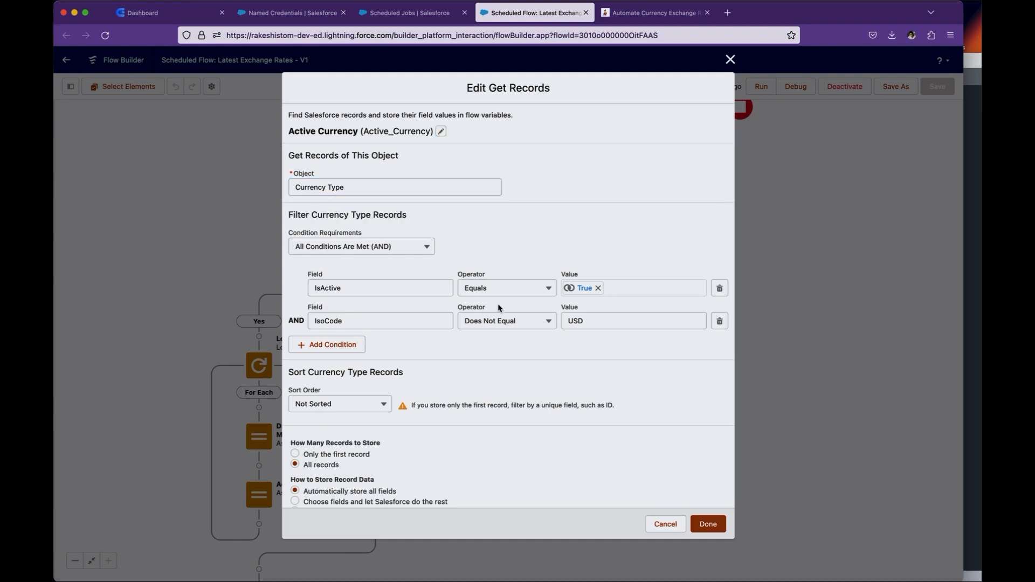
# - Change the second Currency Type filter condition to IsCorporate Equals False
pyautogui.click(368, 325)
pyautogui.write('is')
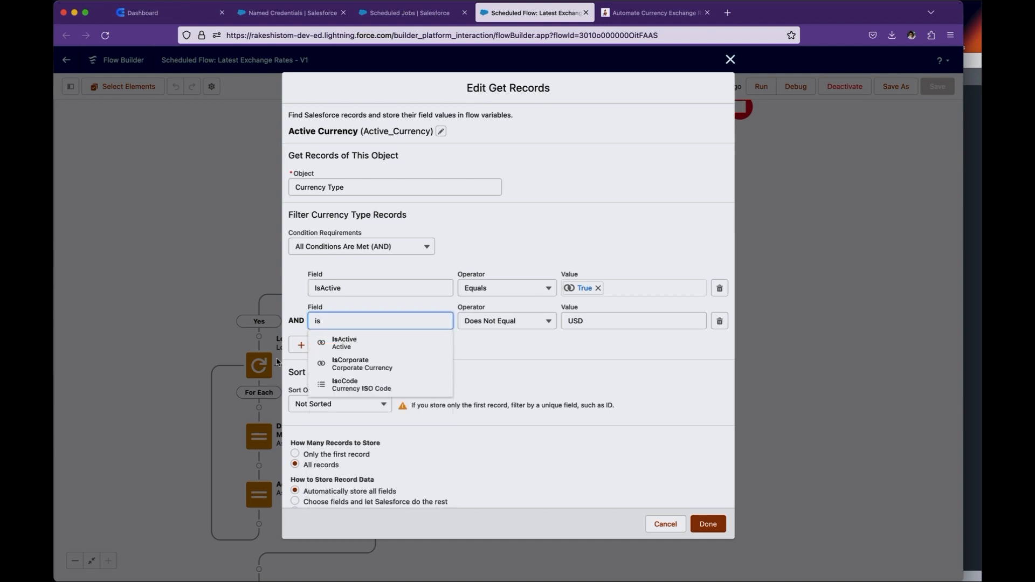
pyautogui.click(358, 364)
pyautogui.click(532, 322)
pyautogui.click(521, 343)
pyautogui.doubleClick(576, 321)
pyautogui.write('false')
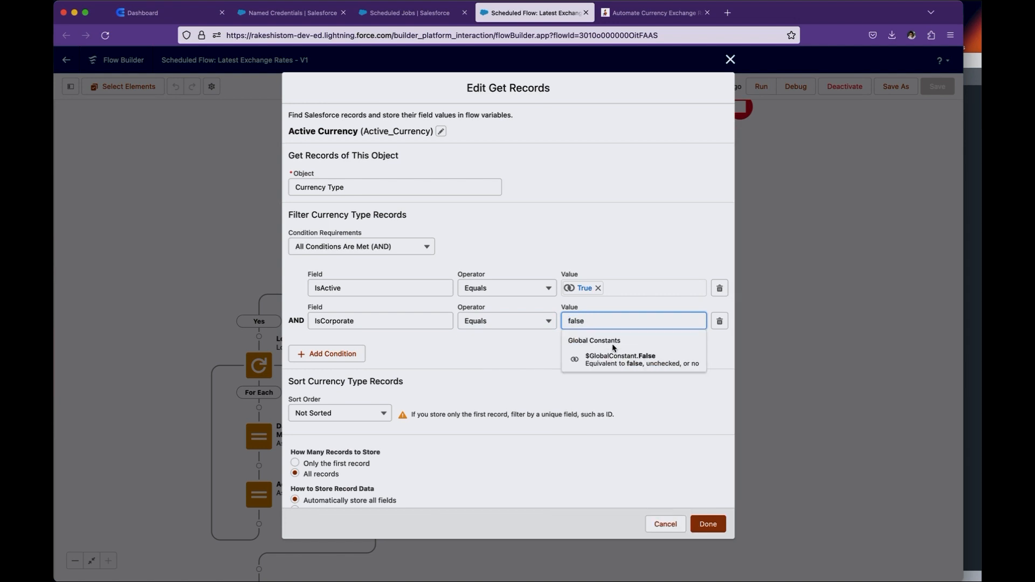
pyautogui.click(613, 360)
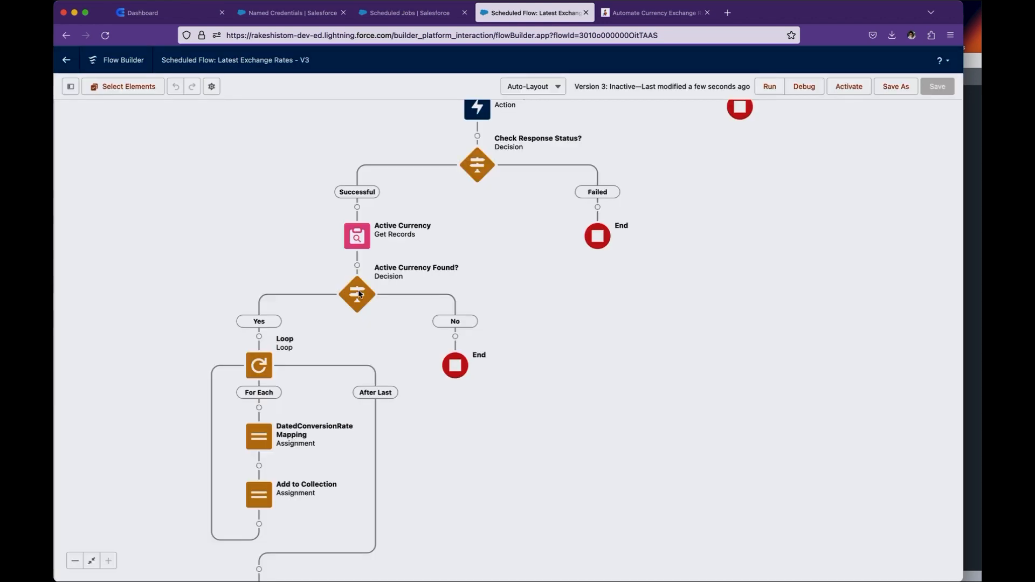
# - In the Active Currency Found? decision, clear the Yes condition's resource, restore Currency Type from Active_Currency, and finish the edit
pyautogui.doubleClick(360, 294)
pyautogui.click(774, 427)
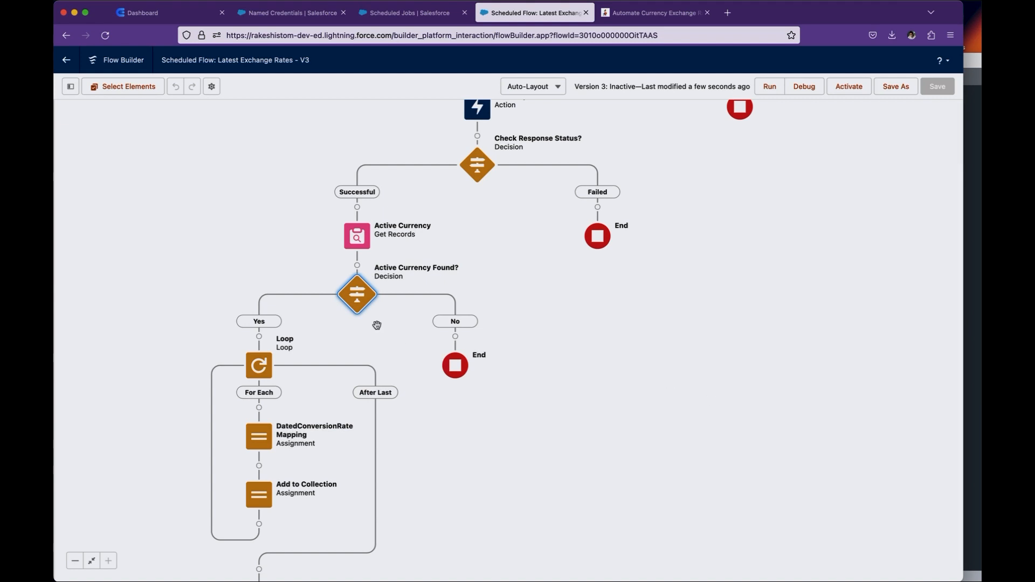
pyautogui.doubleClick(351, 296)
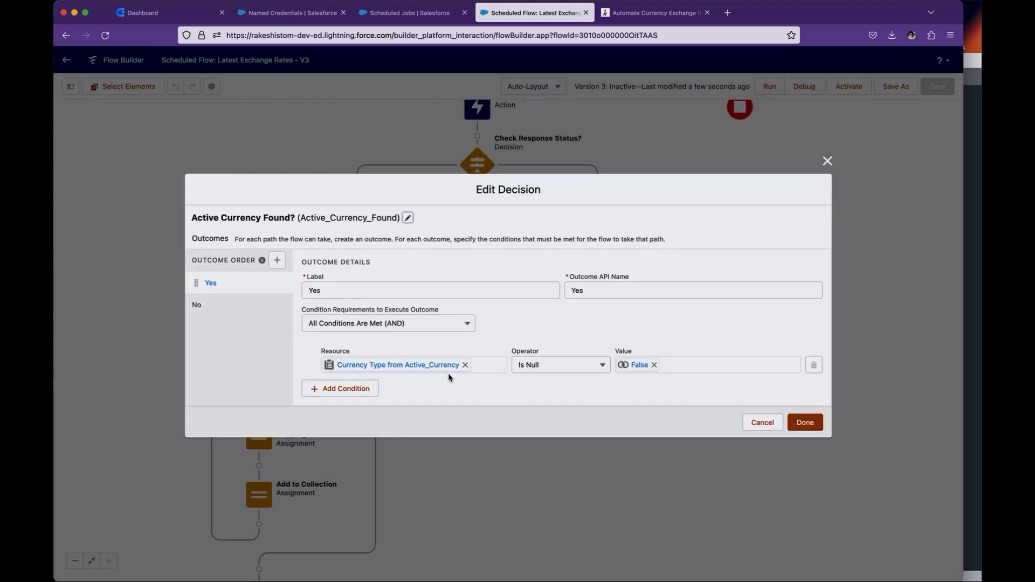
pyautogui.click(464, 365)
pyautogui.write('ge')
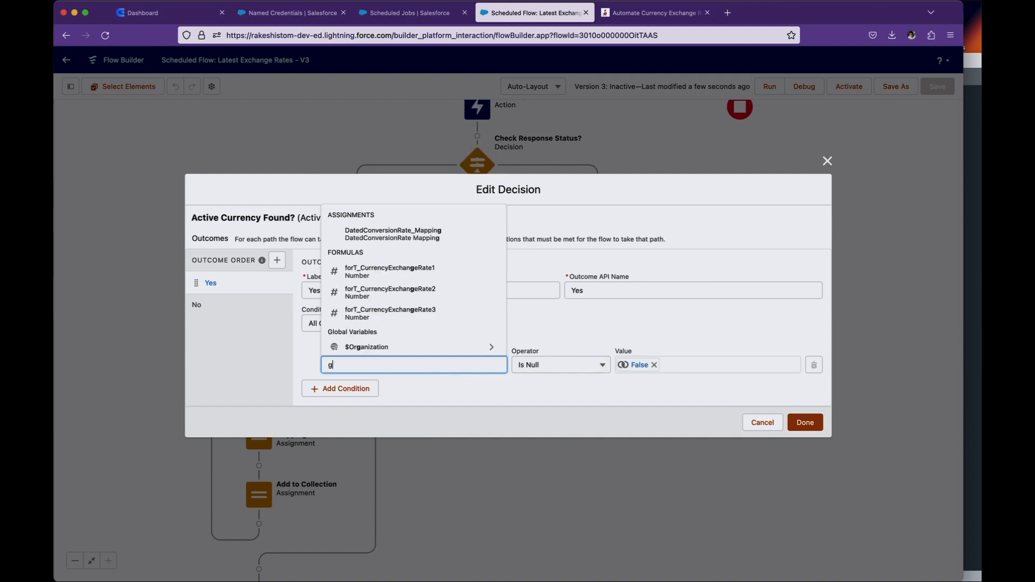
pyautogui.press('BackSpace')
pyautogui.press('BackSpace')
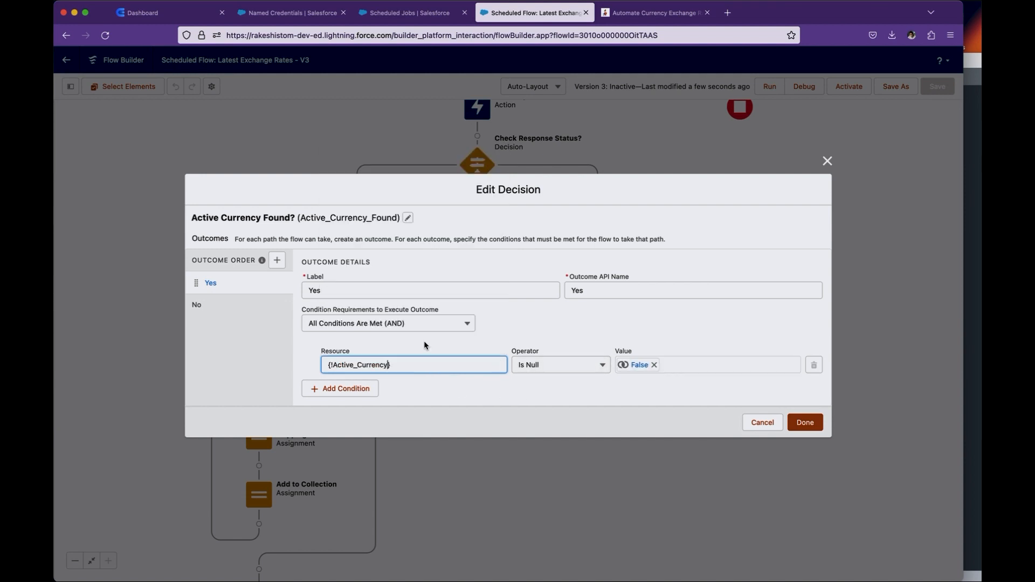
pyautogui.click(485, 414)
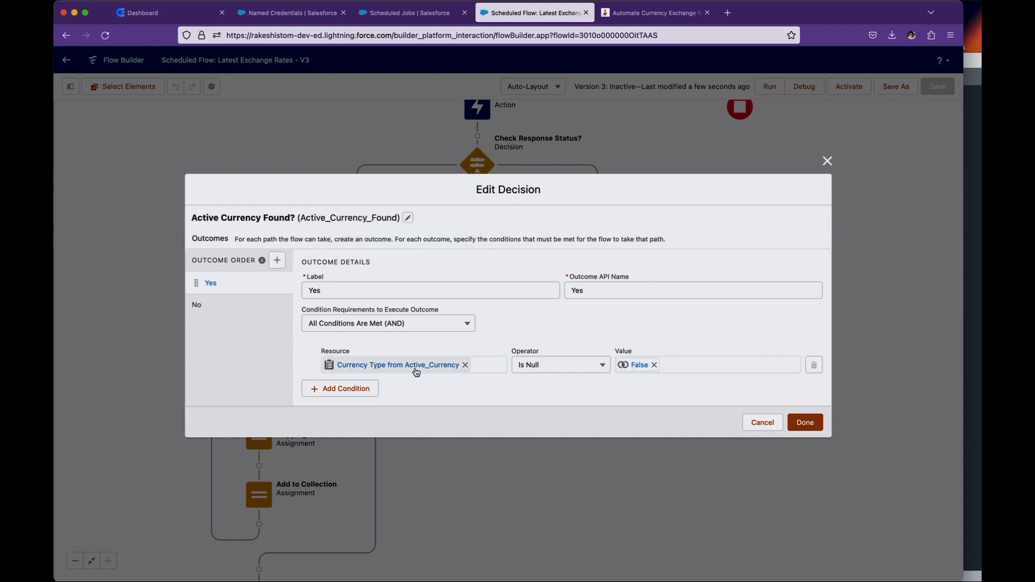
pyautogui.click(802, 422)
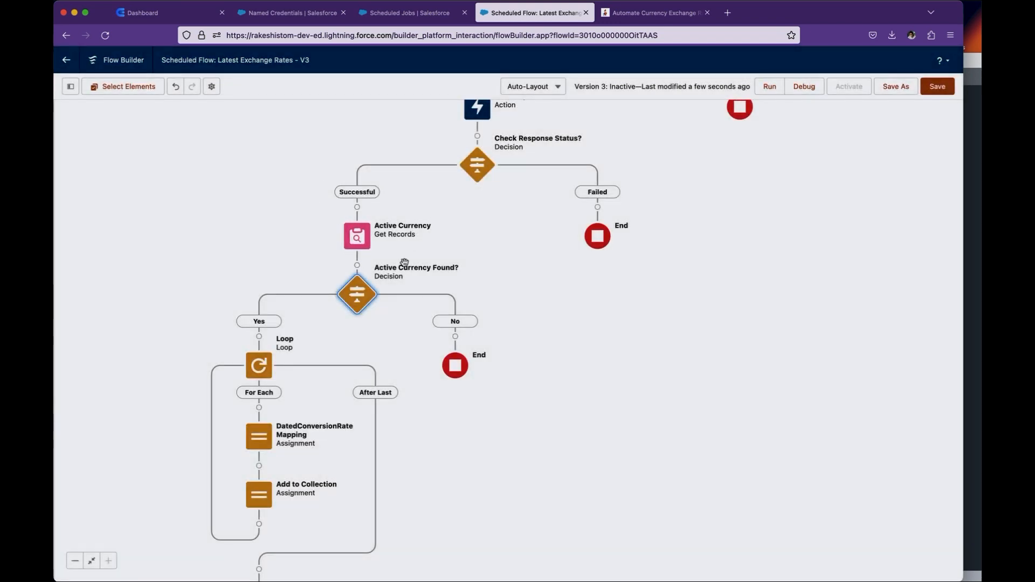
# - Review the Active Currency element's filters and record storage options, and close it without changes
pyautogui.moveTo(452, 273); pyautogui.dragTo(502, 165)
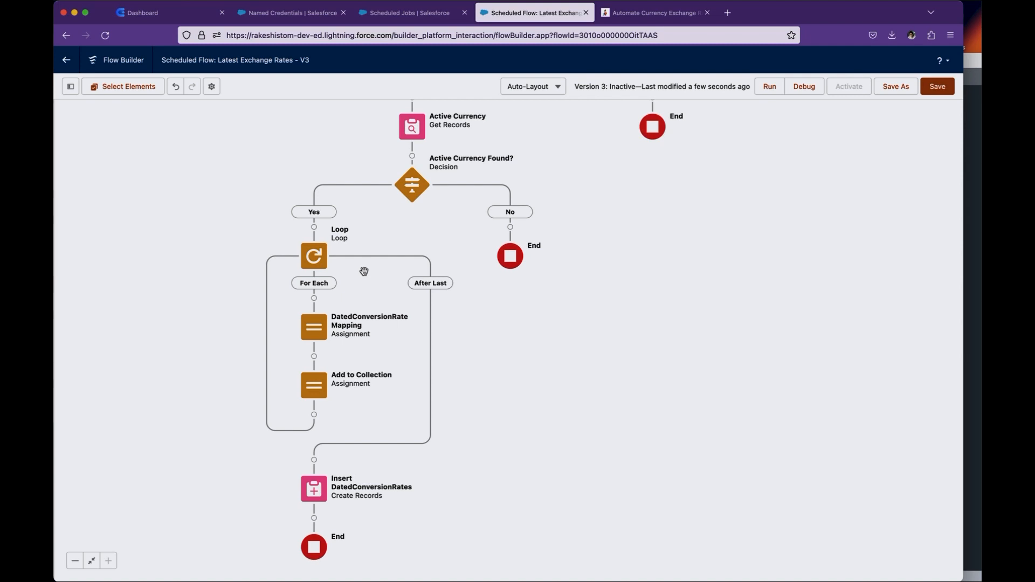
pyautogui.doubleClick(412, 129)
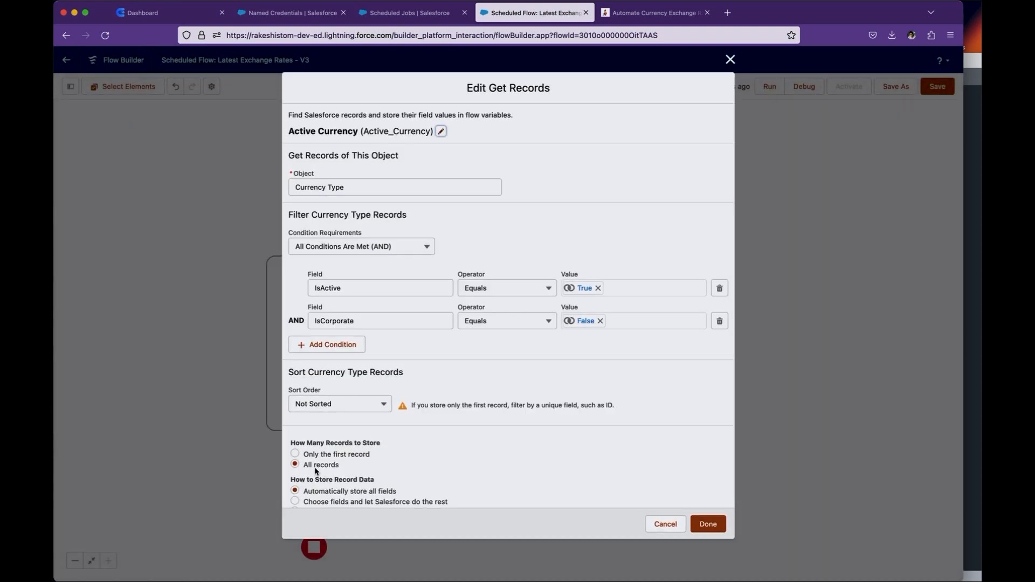
pyautogui.click(671, 524)
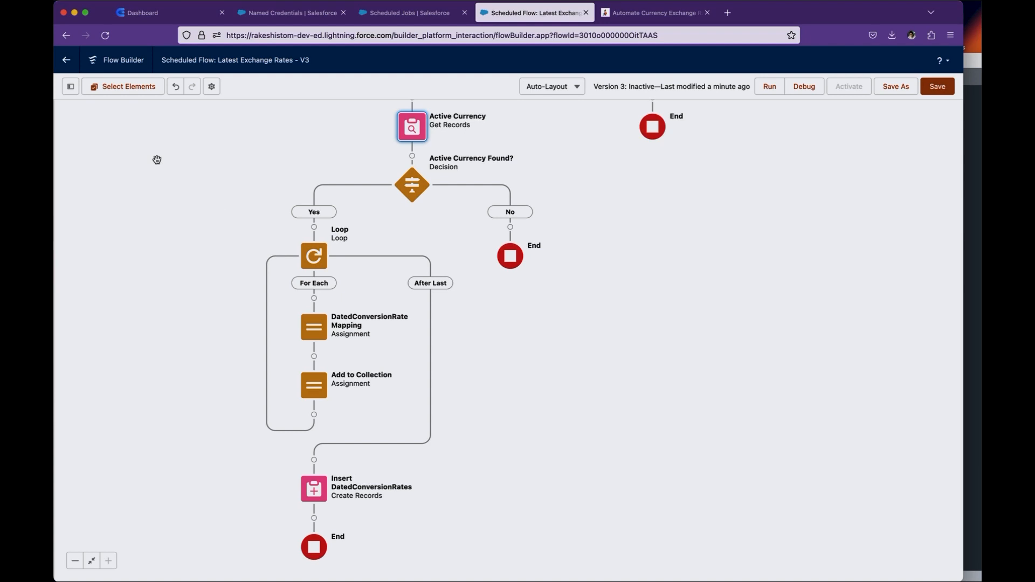
# - Inspect the data type, object and collection settings of the varR_DatedConversionRate and varR_DatedConversionRates variables without changing them
pyautogui.click(70, 86)
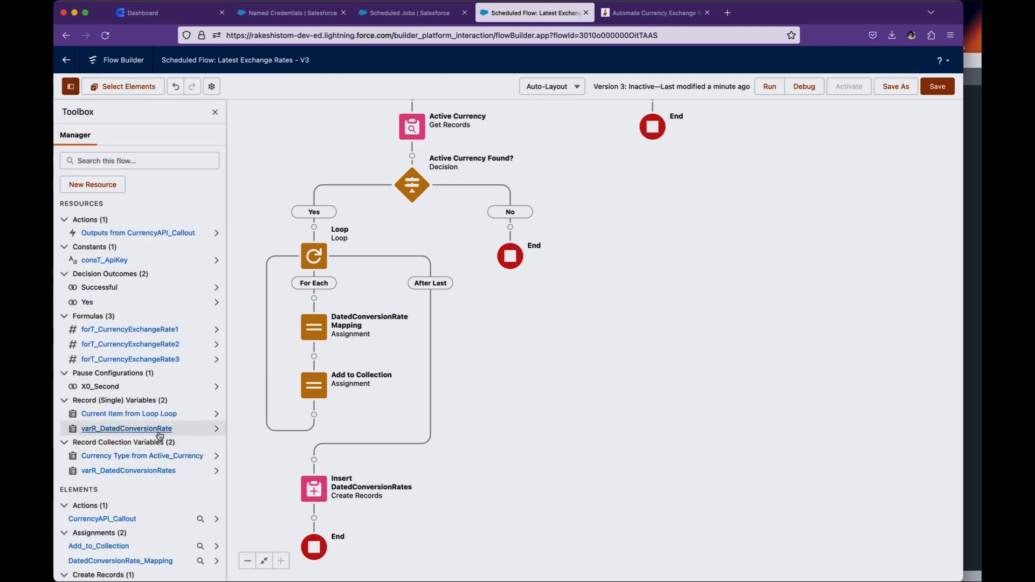
pyautogui.doubleClick(159, 434)
pyautogui.moveTo(381, 322); pyautogui.dragTo(296, 320)
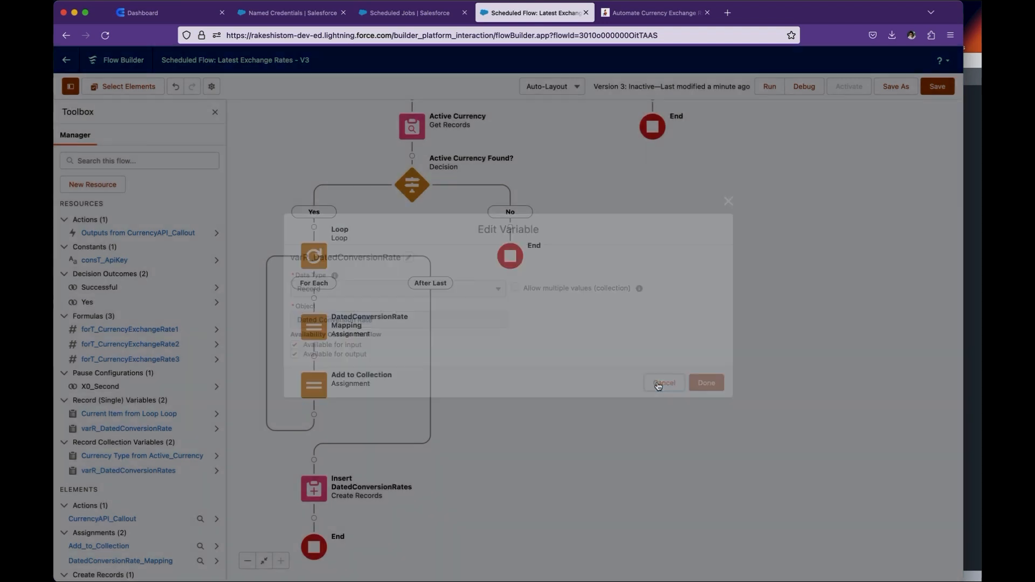
pyautogui.click(665, 383)
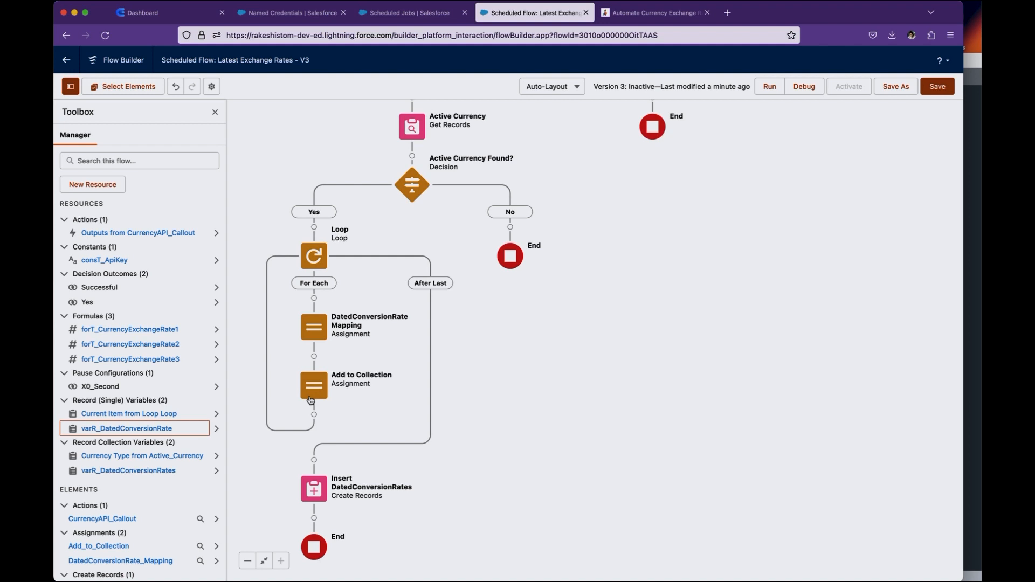
pyautogui.click(160, 471)
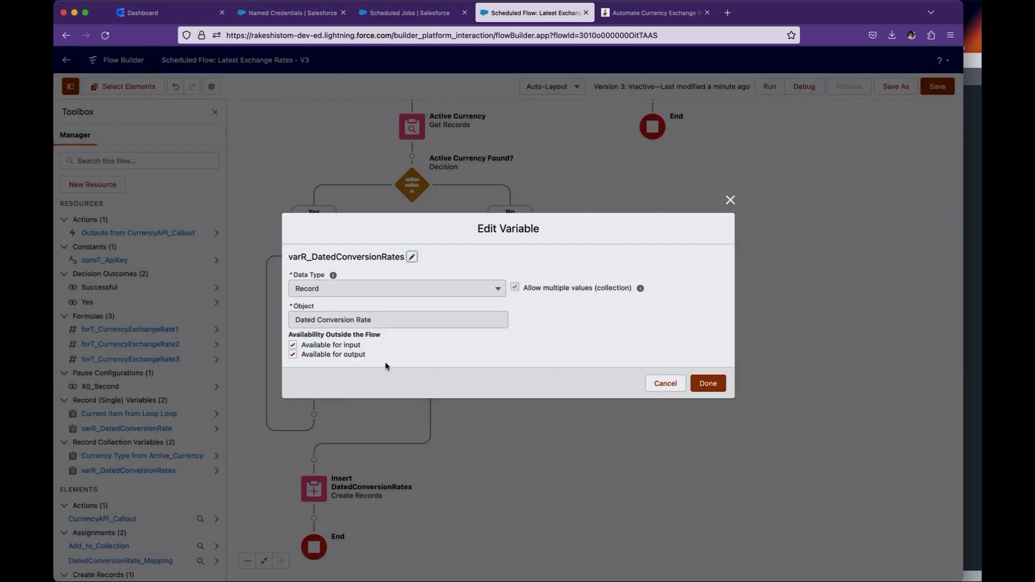
pyautogui.click(658, 385)
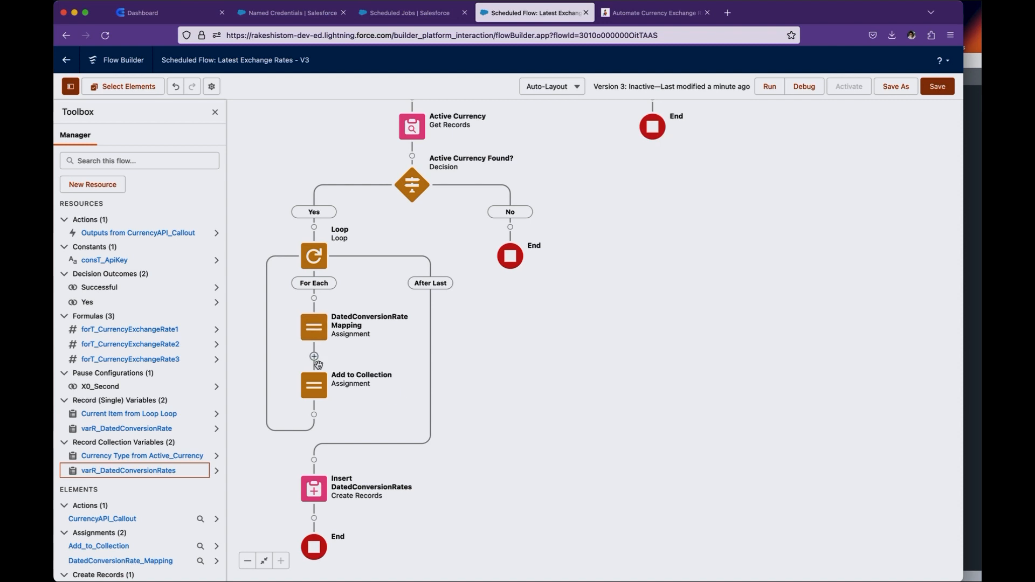
# - Examine the fields and values mapped in the DatedConversionRate Mapping assignment, and close it without changes
pyautogui.doubleClick(317, 329)
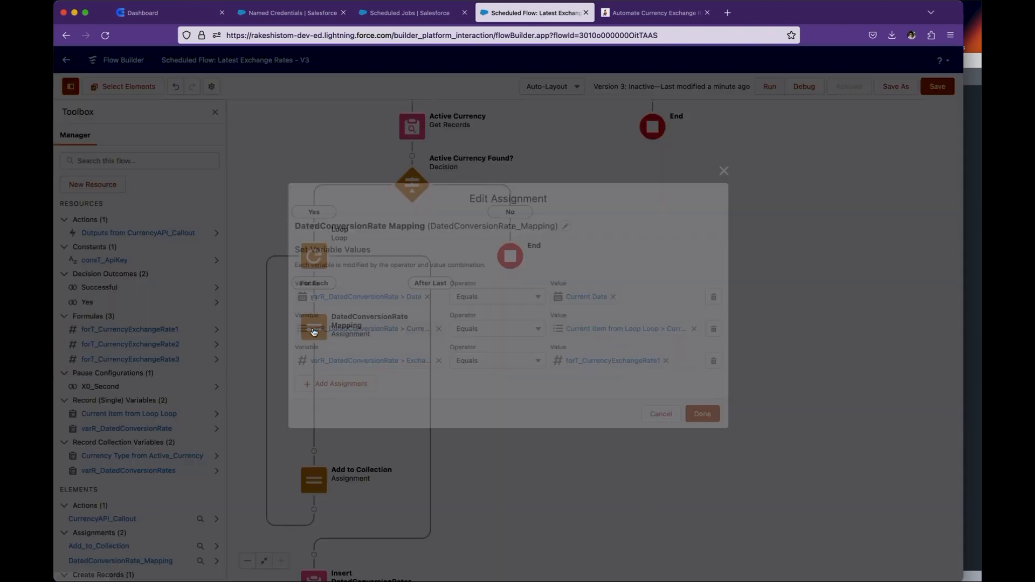
pyautogui.doubleClick(402, 298)
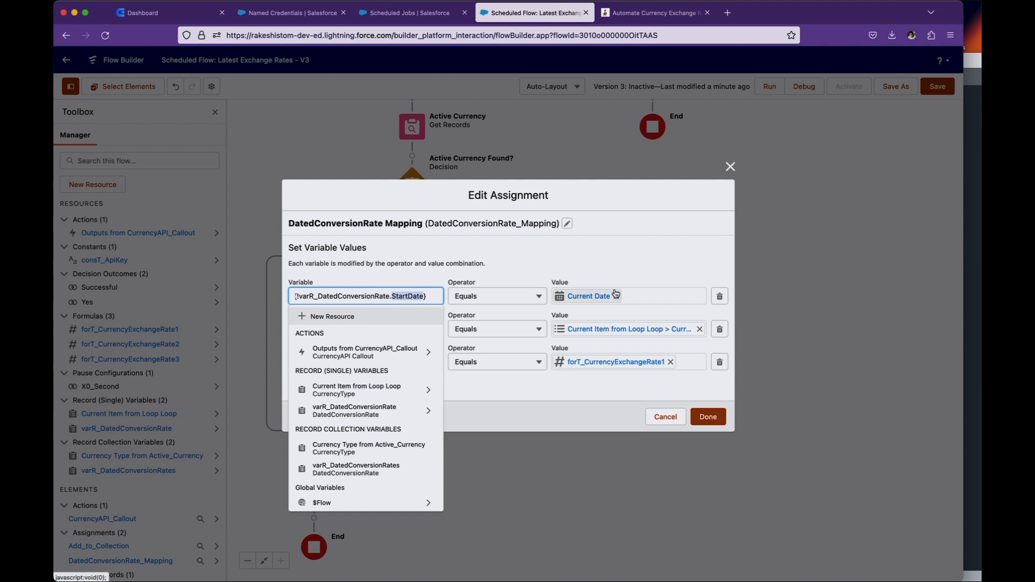
pyautogui.click(574, 263)
pyautogui.click(409, 331)
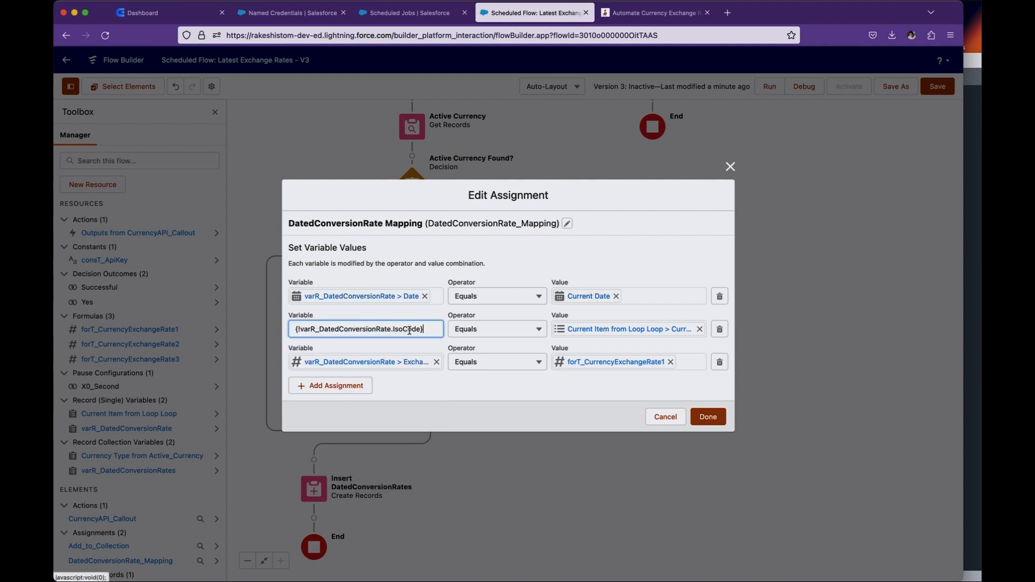
pyautogui.click(647, 330)
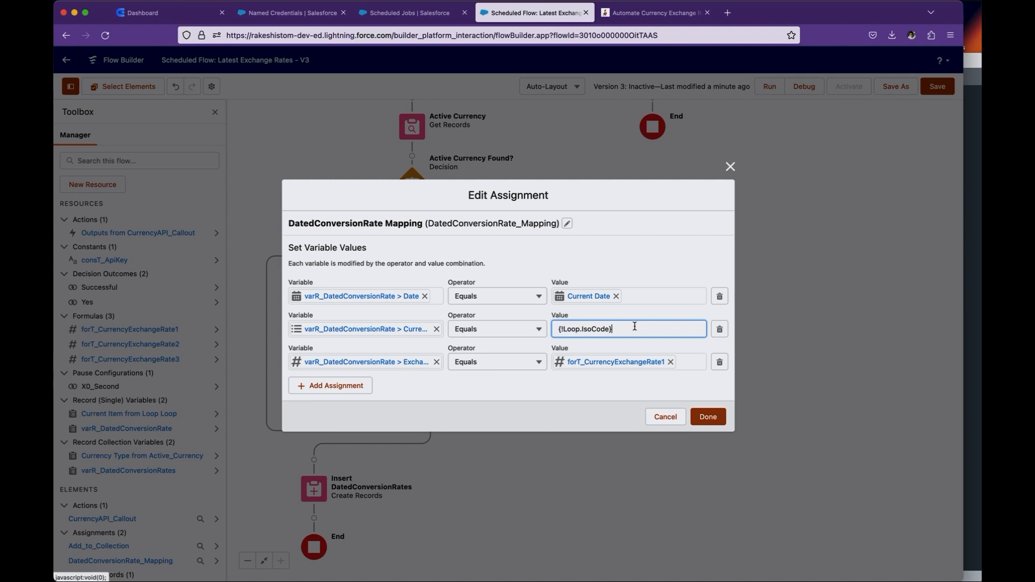
pyautogui.click(445, 402)
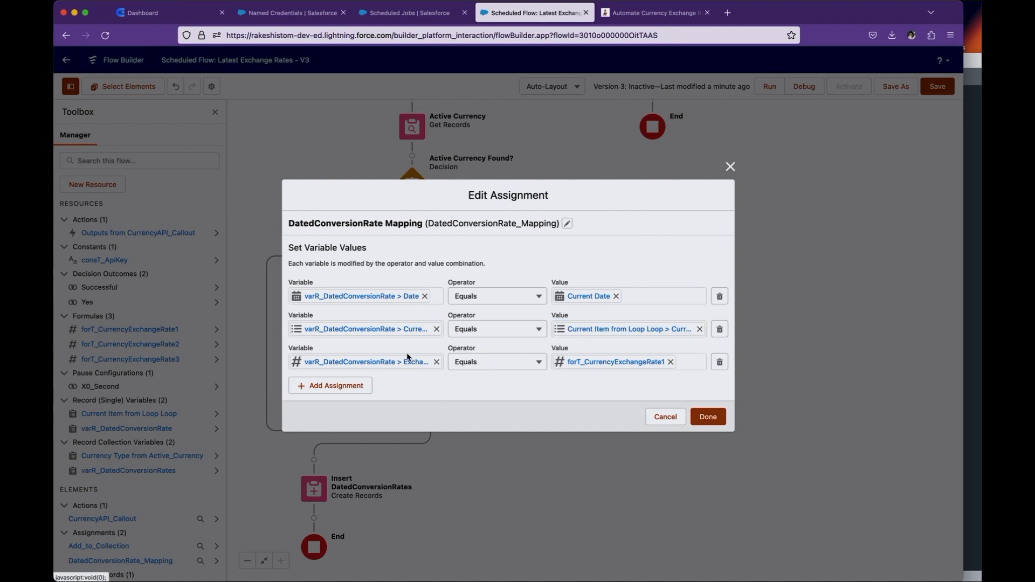
pyautogui.click(415, 361)
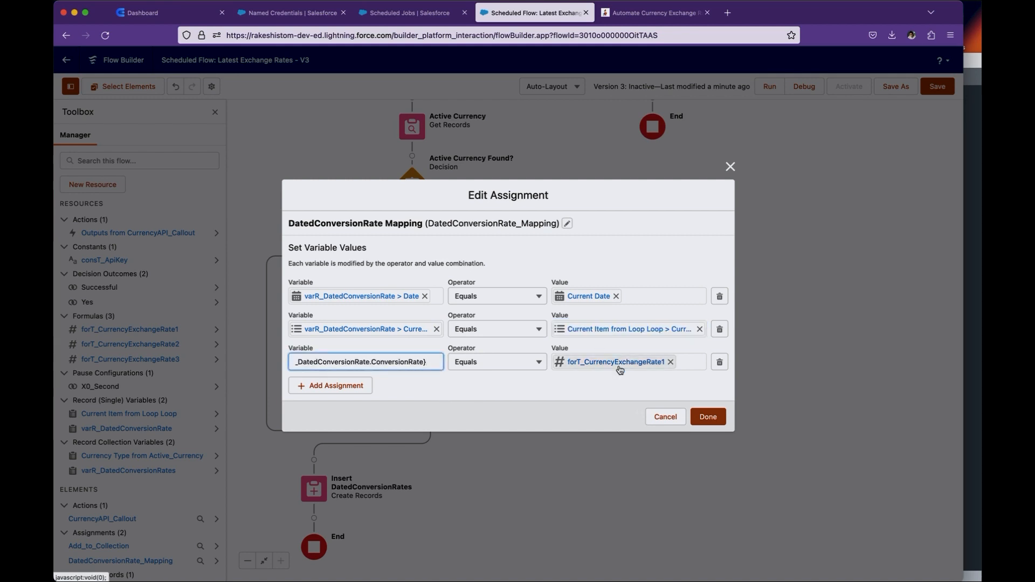
pyautogui.click(665, 417)
# - Try to extend the forT_CurrencyExchangeRate1 formula with a copy of its FKP to GYD lines, and cancel the edit
pyautogui.click(129, 329)
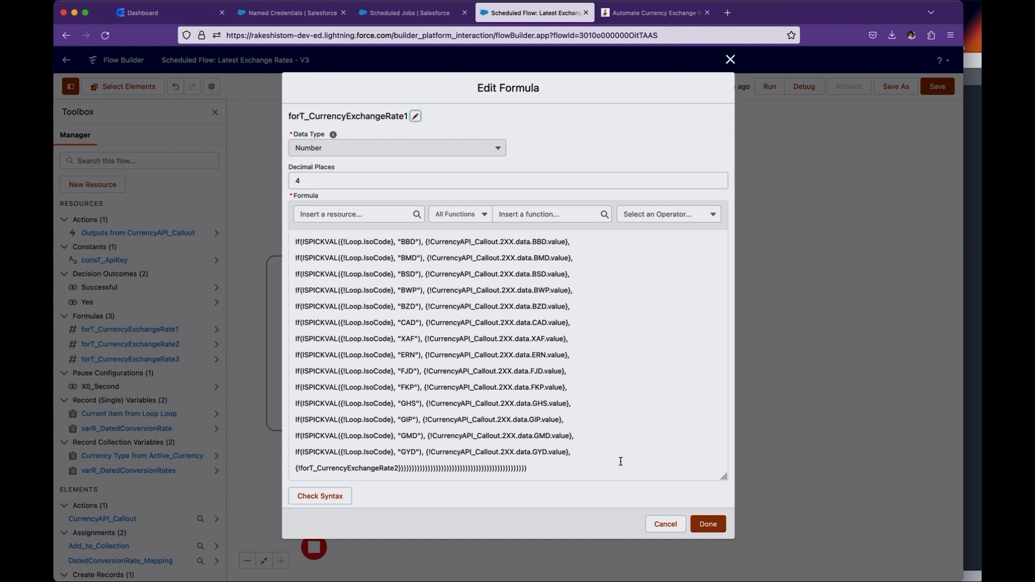
pyautogui.moveTo(585, 452); pyautogui.dragTo(293, 385)
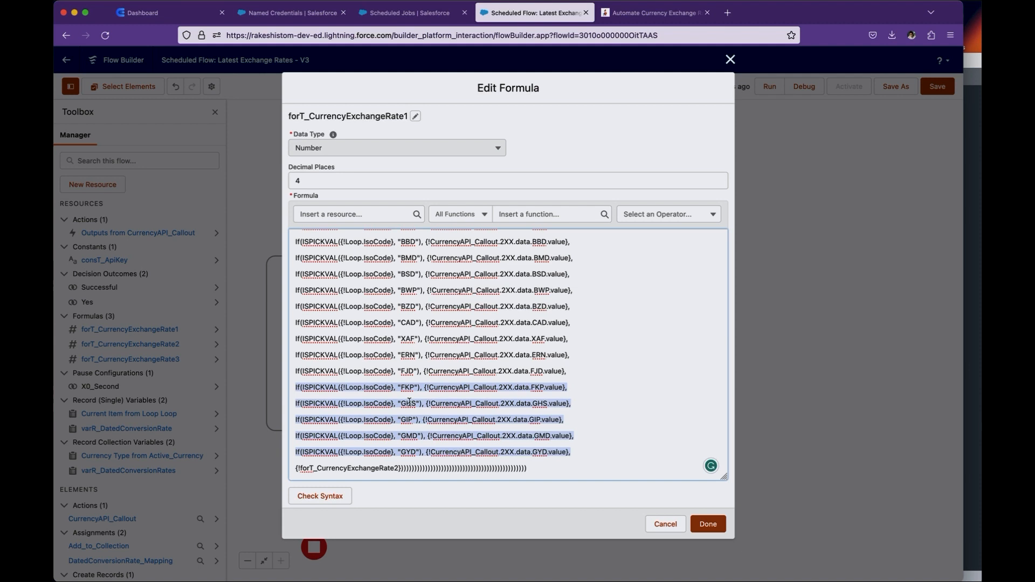
pyautogui.hotkey('ctrl', 'c')
pyautogui.click(584, 456)
pyautogui.press('Return')
pyautogui.hotkey('ctrl', 'v')
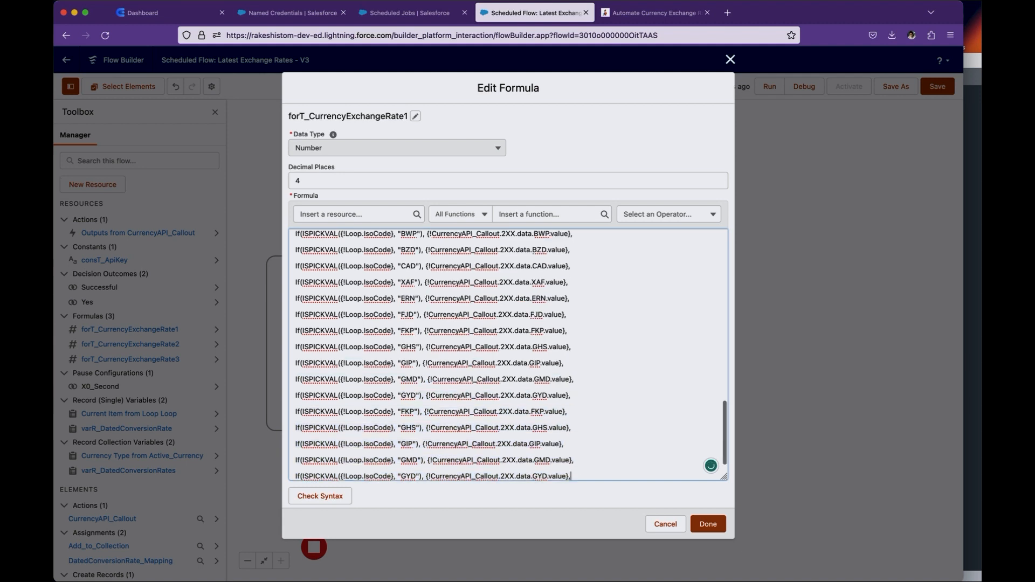
pyautogui.click(714, 523)
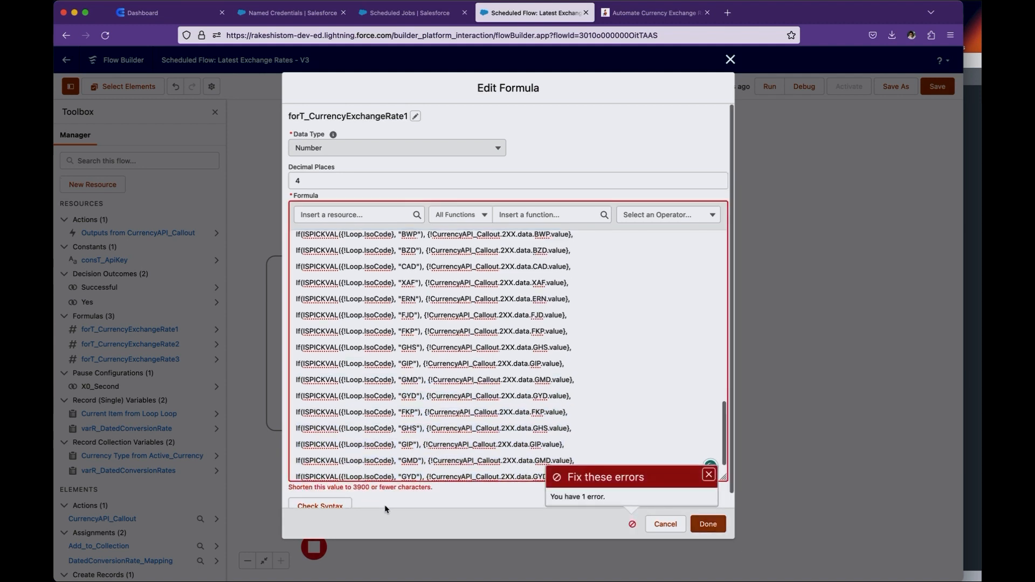
pyautogui.click(666, 524)
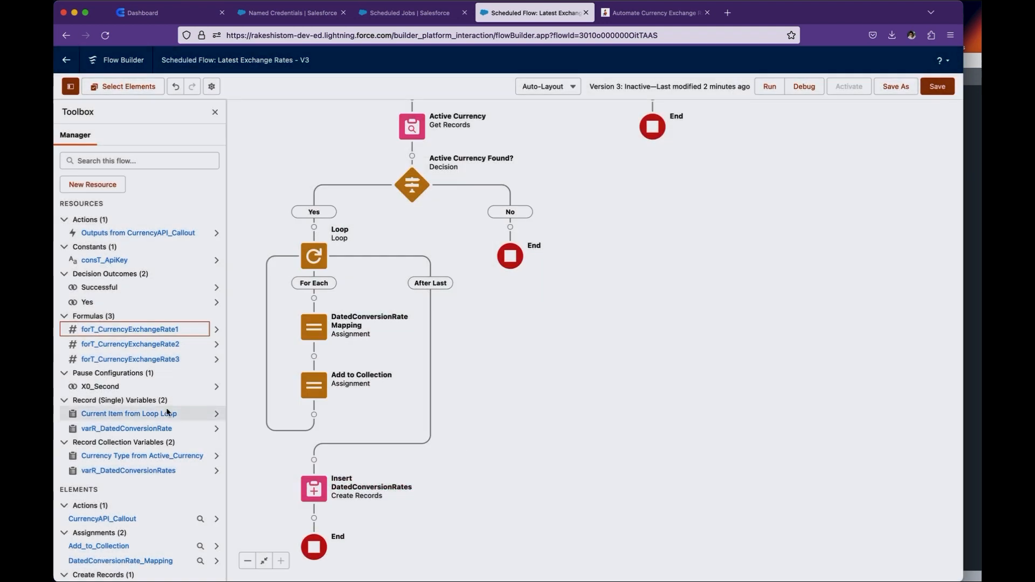
# - Examine the forT_CurrencyExchangeRate1 formula from its ZAR line to its closing reference to forT_CurrencyExchangeRate2, and close it without changes
pyautogui.click(162, 330)
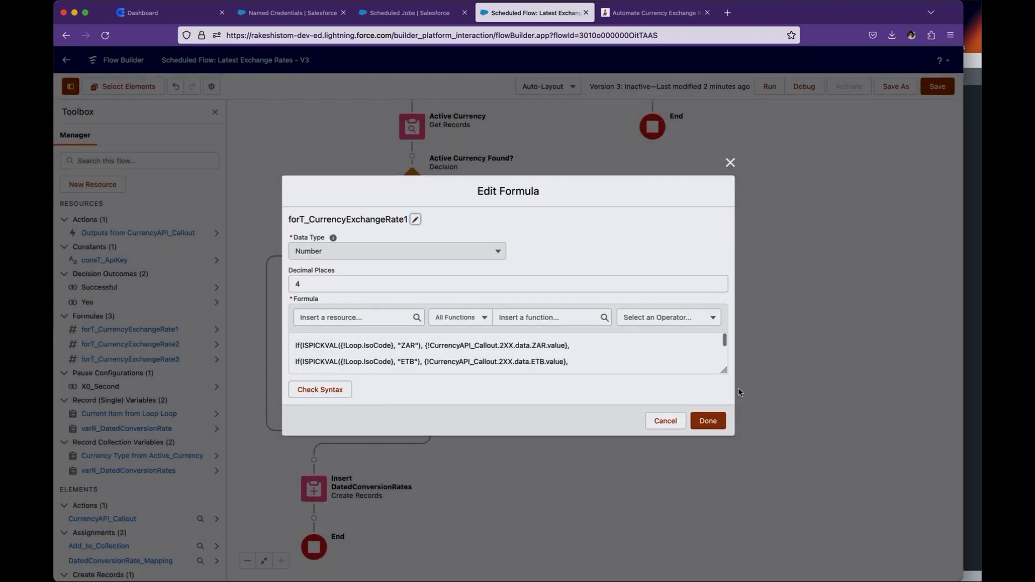
pyautogui.moveTo(724, 371); pyautogui.dragTo(724, 464)
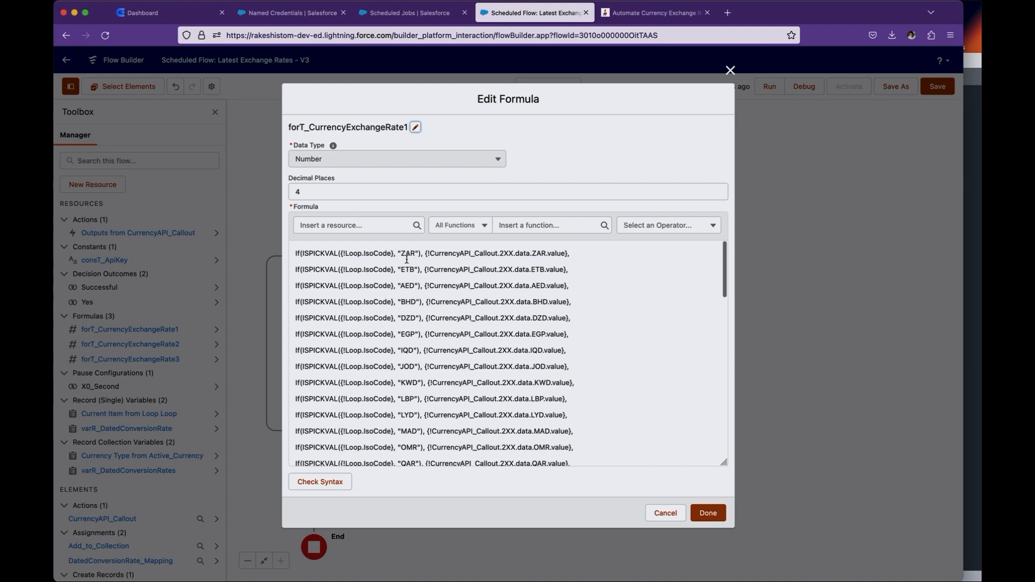
pyautogui.moveTo(576, 253); pyautogui.dragTo(425, 253)
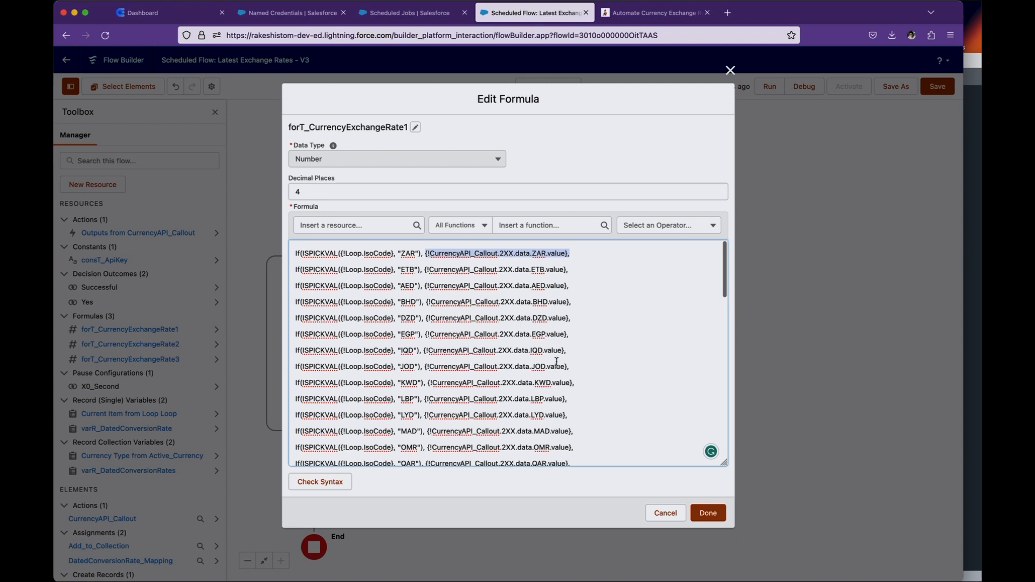
pyautogui.scroll(-15, 556, 363)
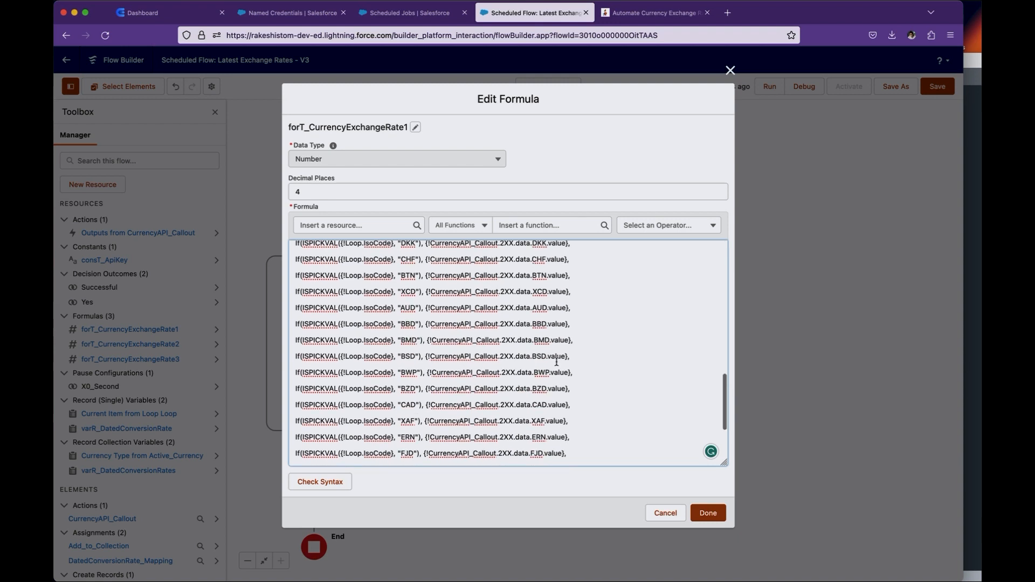
pyautogui.doubleClick(358, 454)
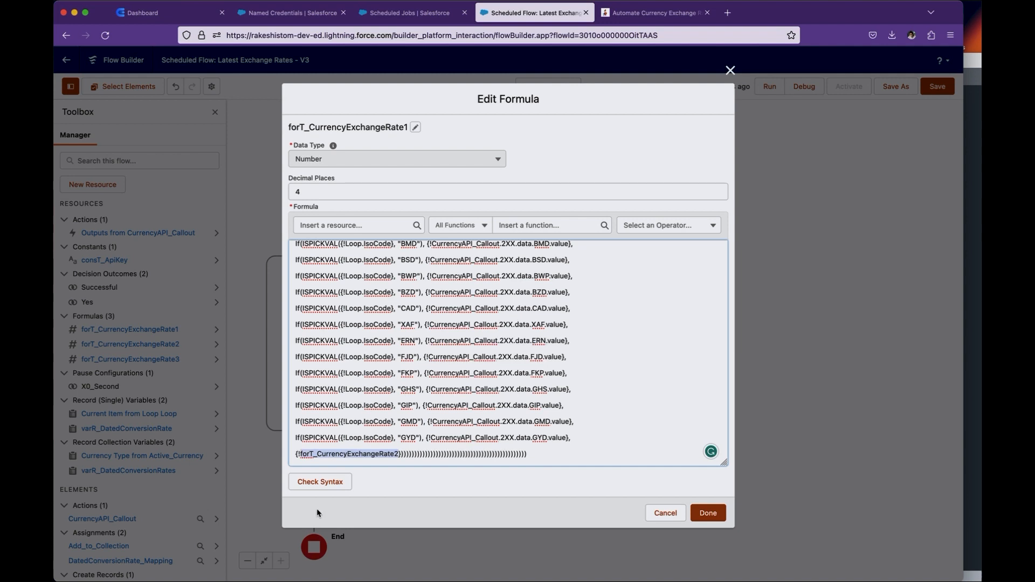
pyautogui.click(707, 517)
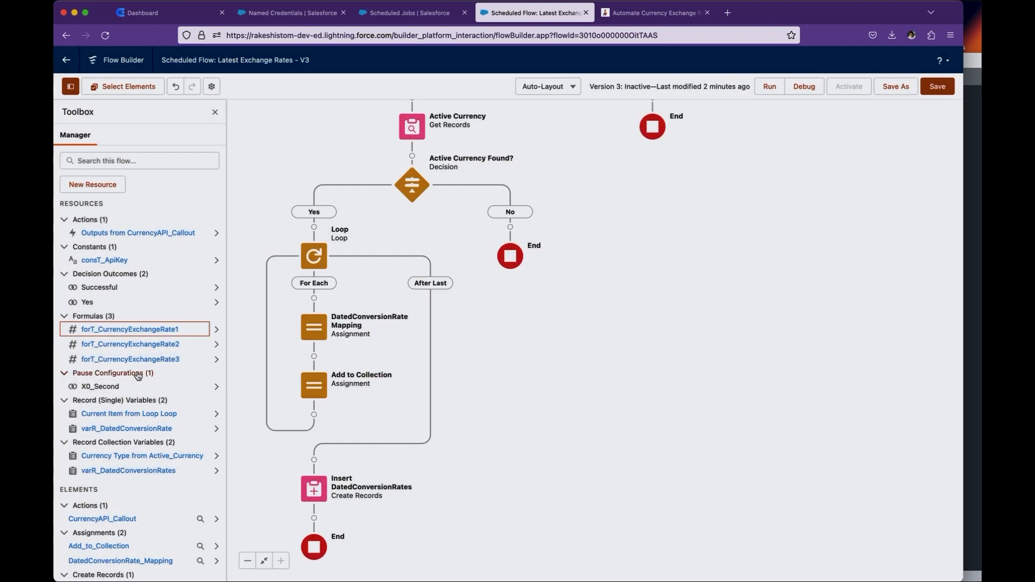
# - Read the forT_CurrencyExchangeRate2 formula down to its closing reference to forT_CurrencyExchangeRate3, and close it without changes
pyautogui.click(130, 344)
pyautogui.moveTo(728, 376); pyautogui.dragTo(726, 549)
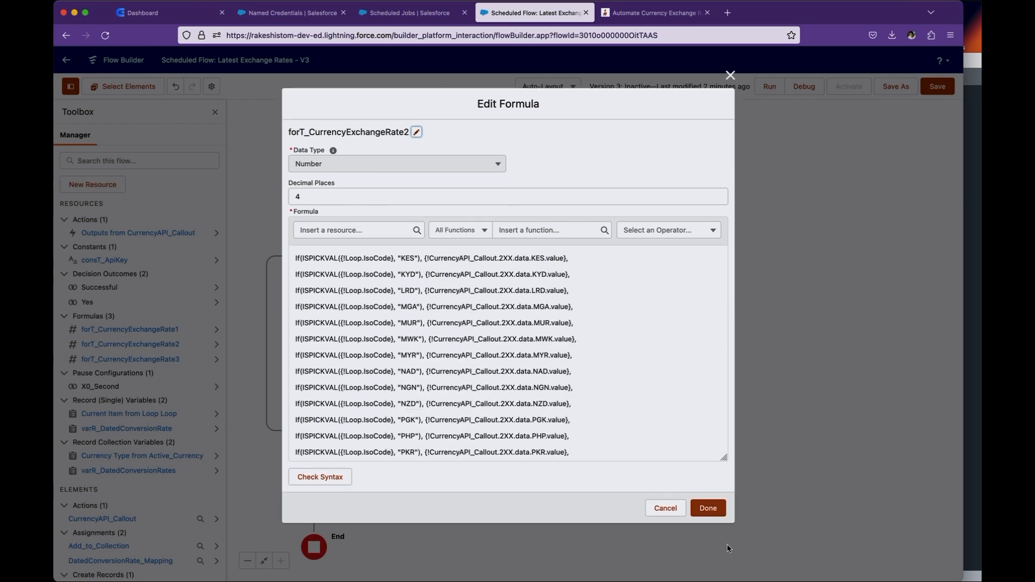
pyautogui.scroll(-15, 525, 367)
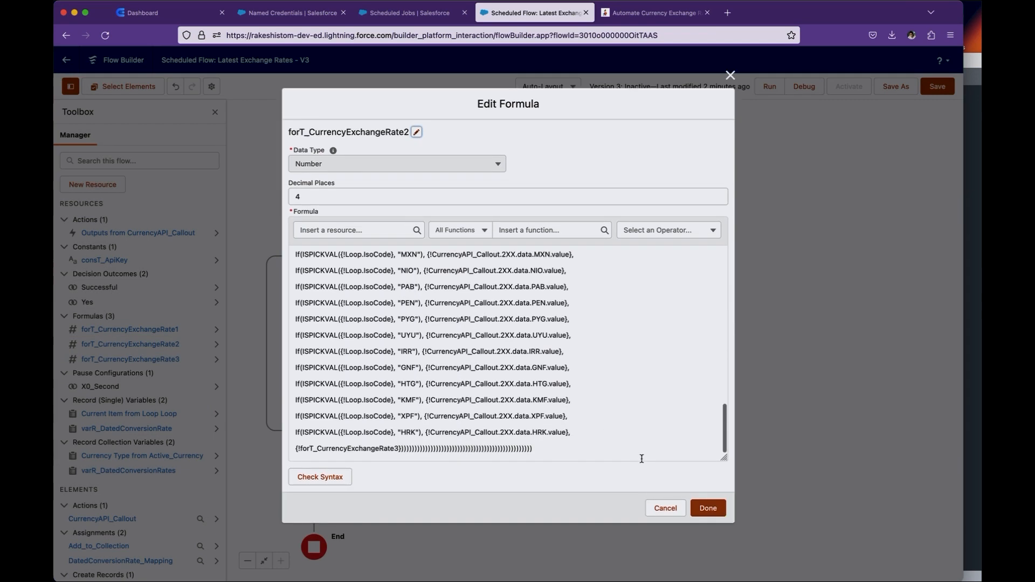
pyautogui.click(665, 506)
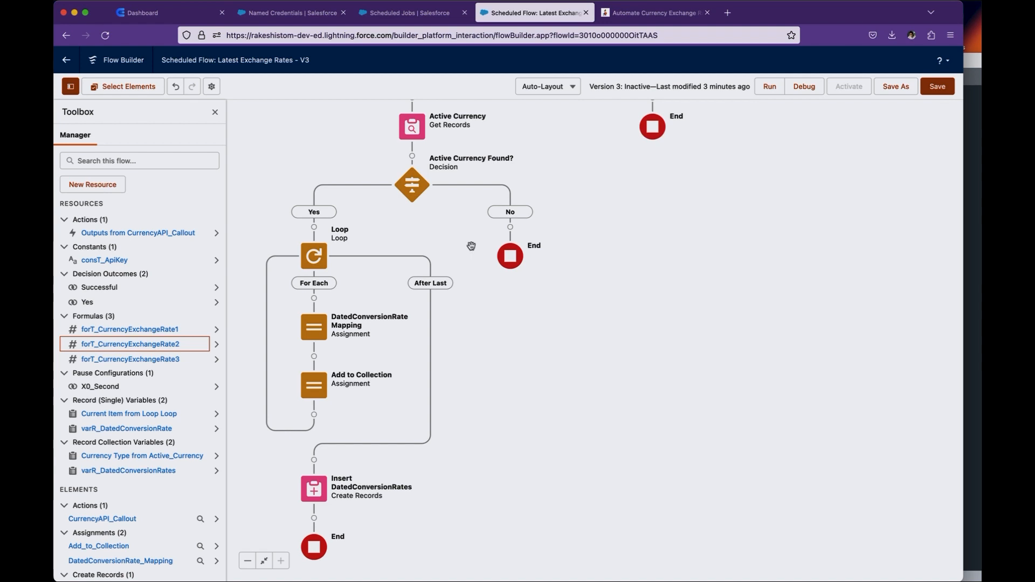
# - Check which formula supplies the exchange rate in the DatedConversionRate Mapping assignment, and close it without changes
pyautogui.click(319, 324)
pyautogui.click(313, 435)
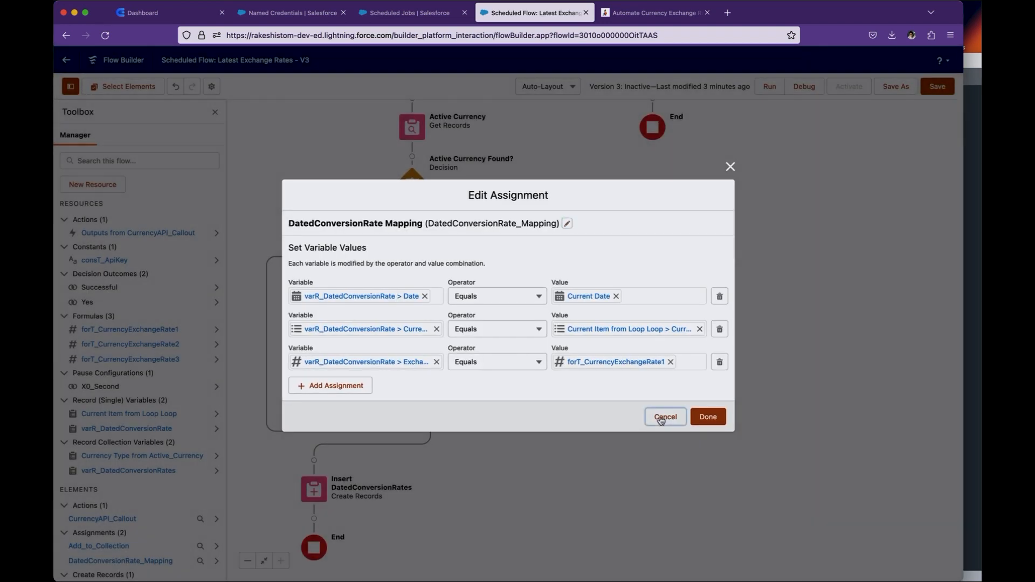
pyautogui.click(662, 416)
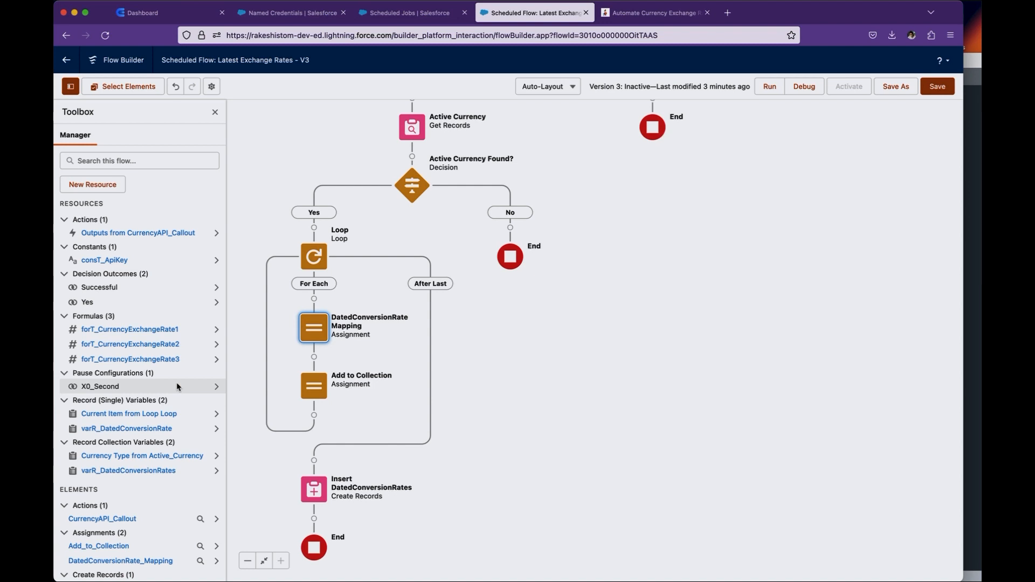
# - Inspect the Add to Collection assignment and the record collection used by Insert DatedConversionRates, closing both without changes
pyautogui.click(314, 386)
pyautogui.click(312, 490)
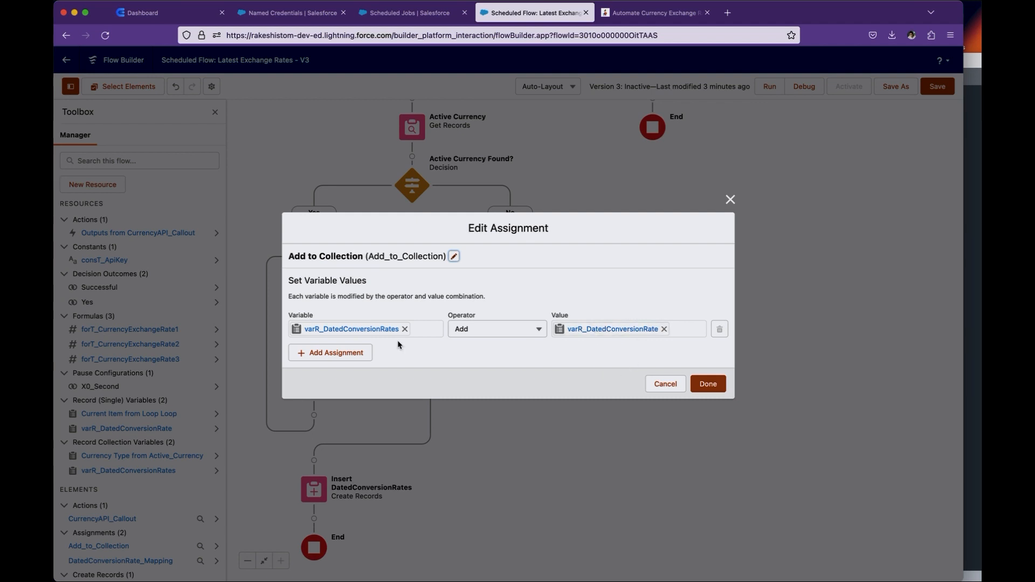
pyautogui.click(666, 386)
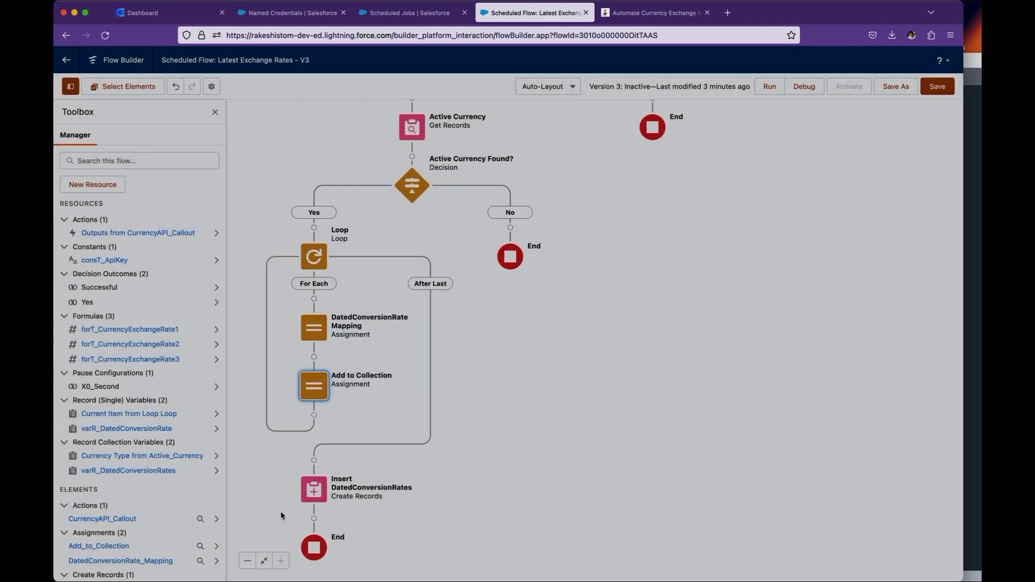
pyautogui.doubleClick(318, 492)
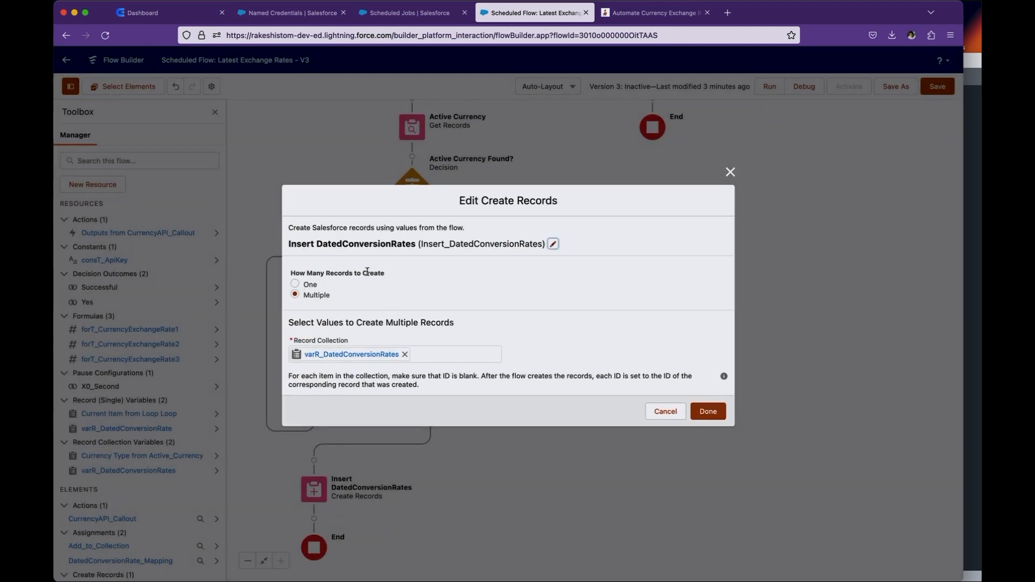
pyautogui.click(664, 411)
# - Trace the flow from its start to the Active Currency element and check that element's IsActive and IsCorporate filter conditions
pyautogui.moveTo(563, 438); pyautogui.dragTo(576, 423)
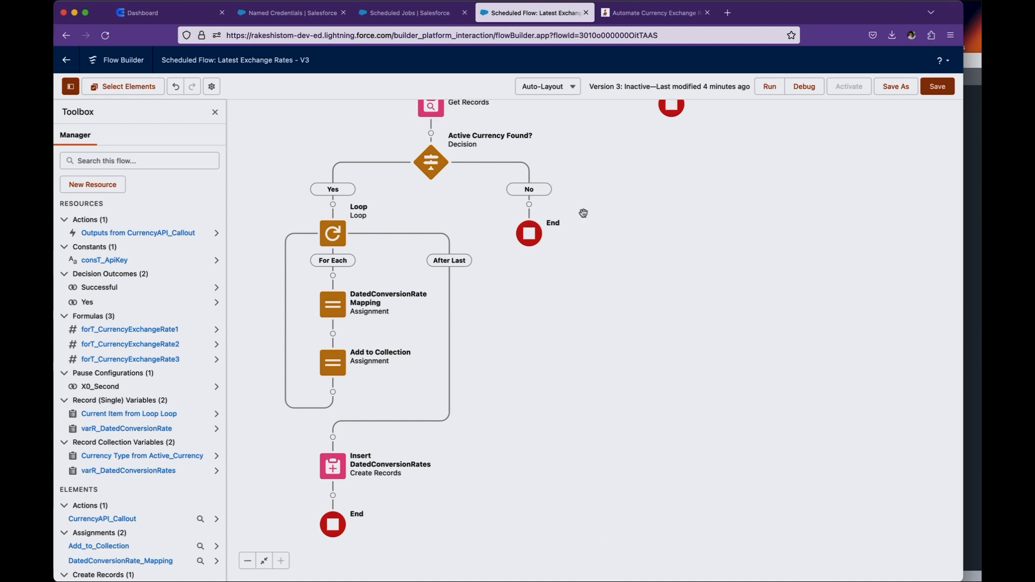
pyautogui.moveTo(616, 208); pyautogui.dragTo(586, 483)
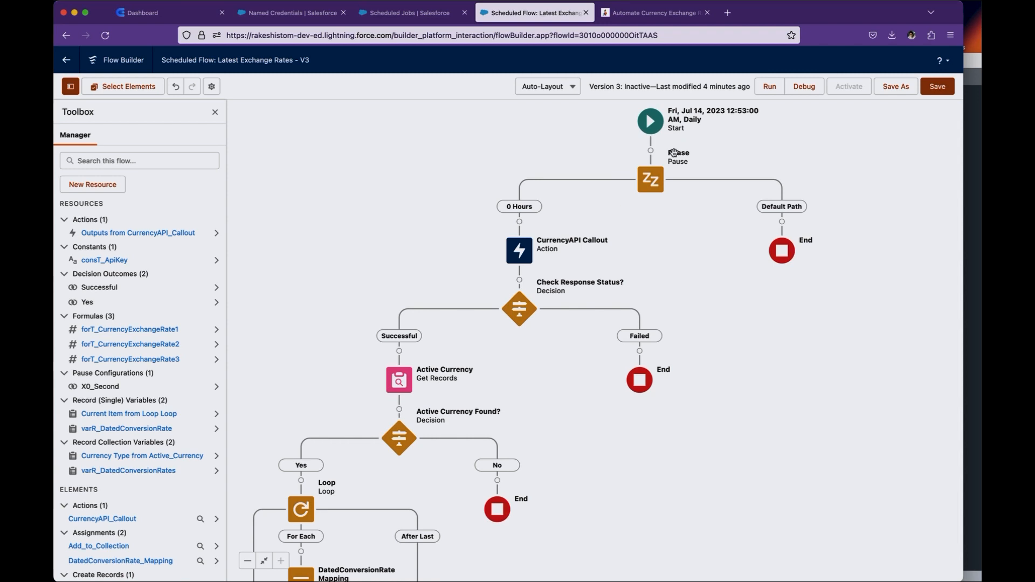
pyautogui.moveTo(529, 430); pyautogui.dragTo(562, 392)
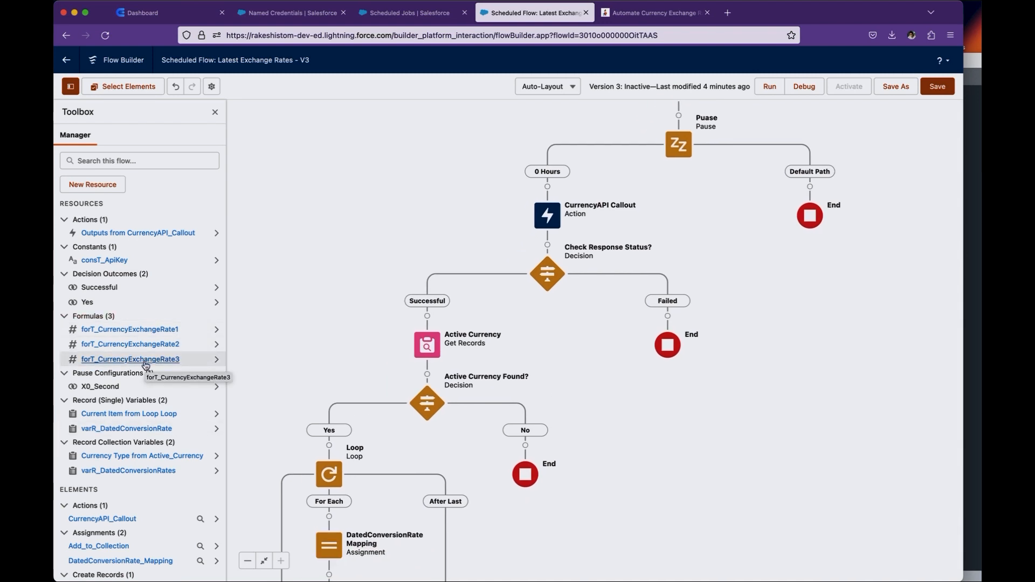
pyautogui.moveTo(599, 407); pyautogui.dragTo(668, 317)
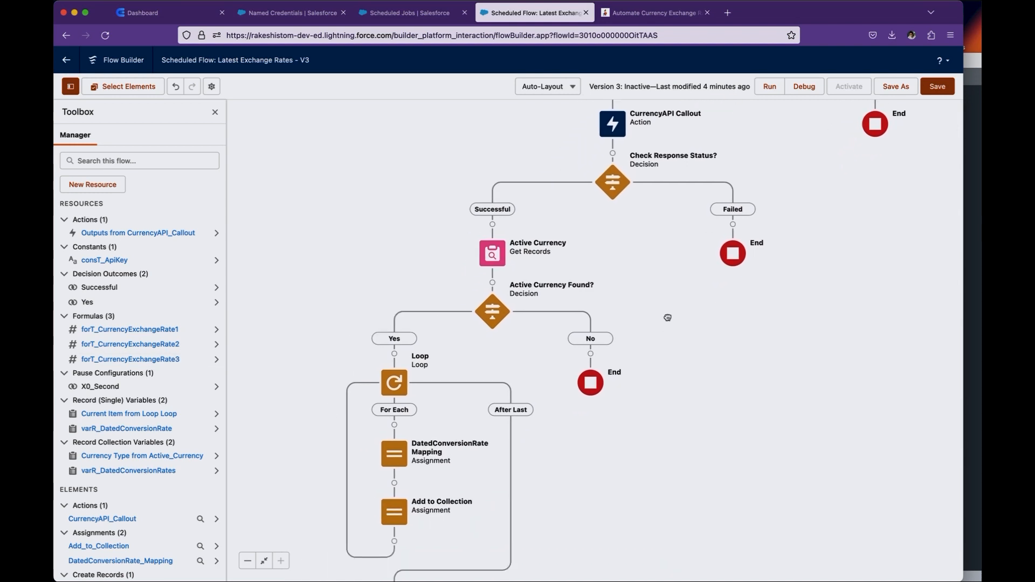
pyautogui.doubleClick(492, 262)
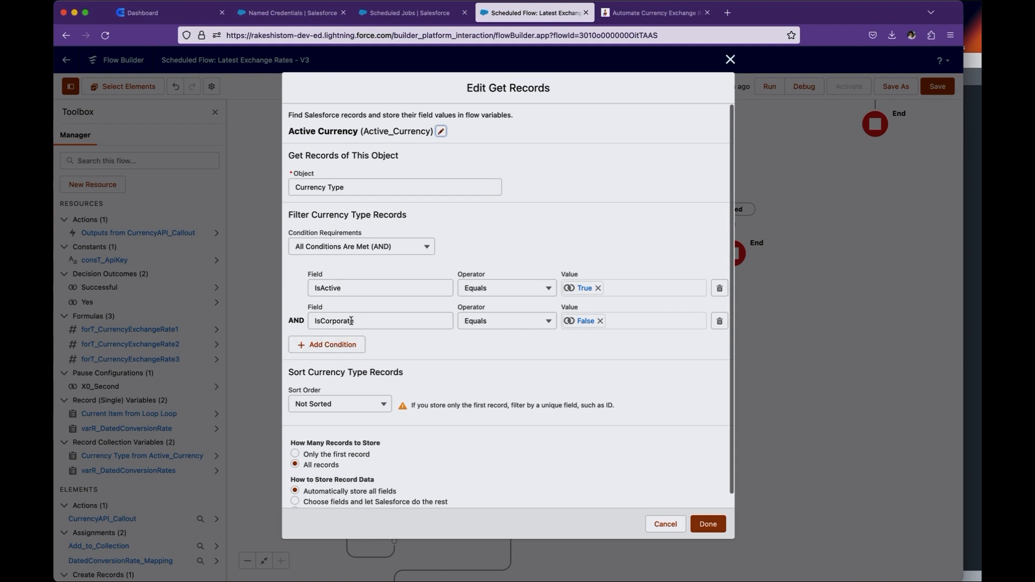
pyautogui.click(708, 524)
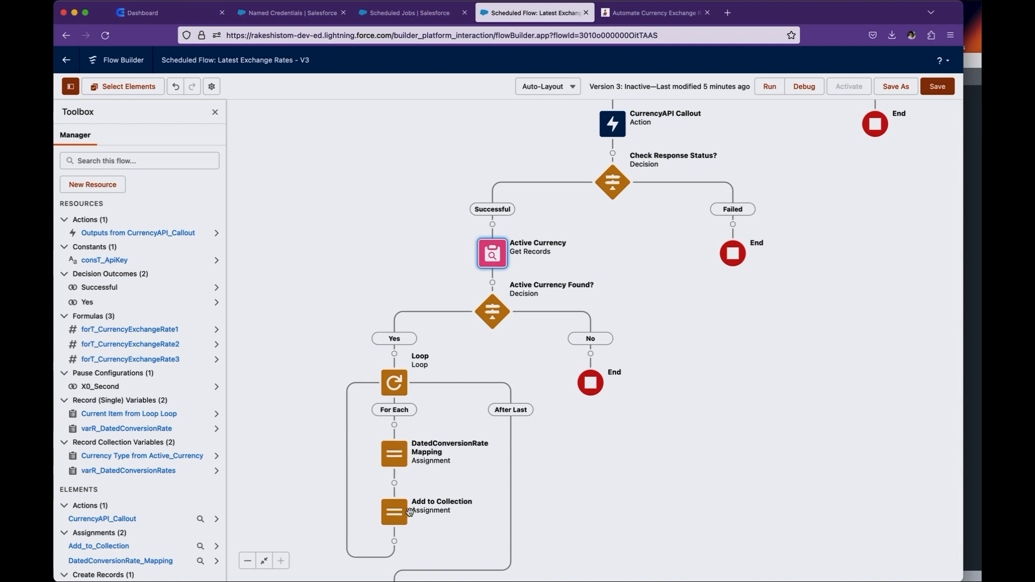
# - Save version 3 of the Latest Exchange Rates scheduled flow and activate it
pyautogui.scroll(-5, 345, 437)
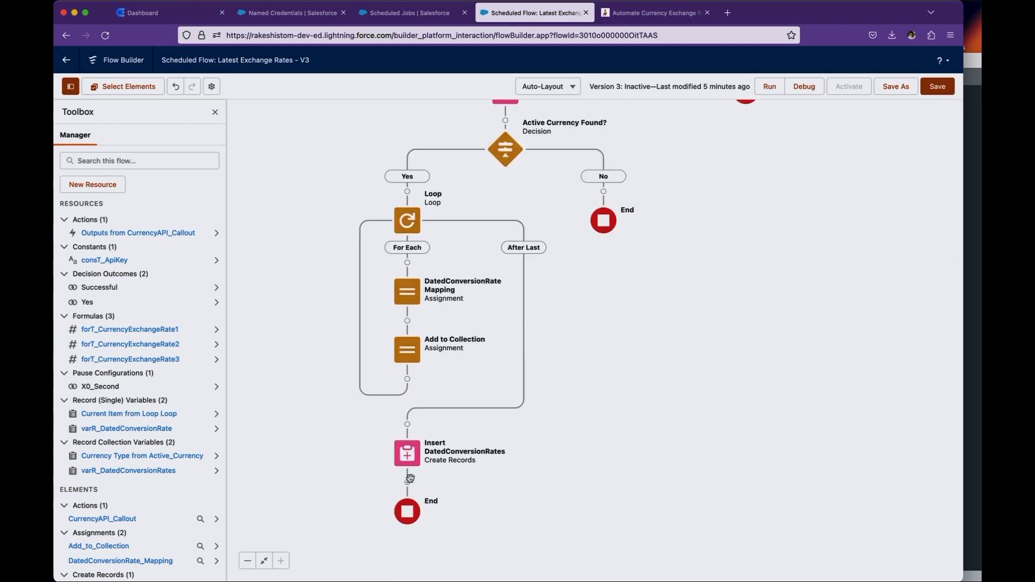
pyautogui.click(938, 86)
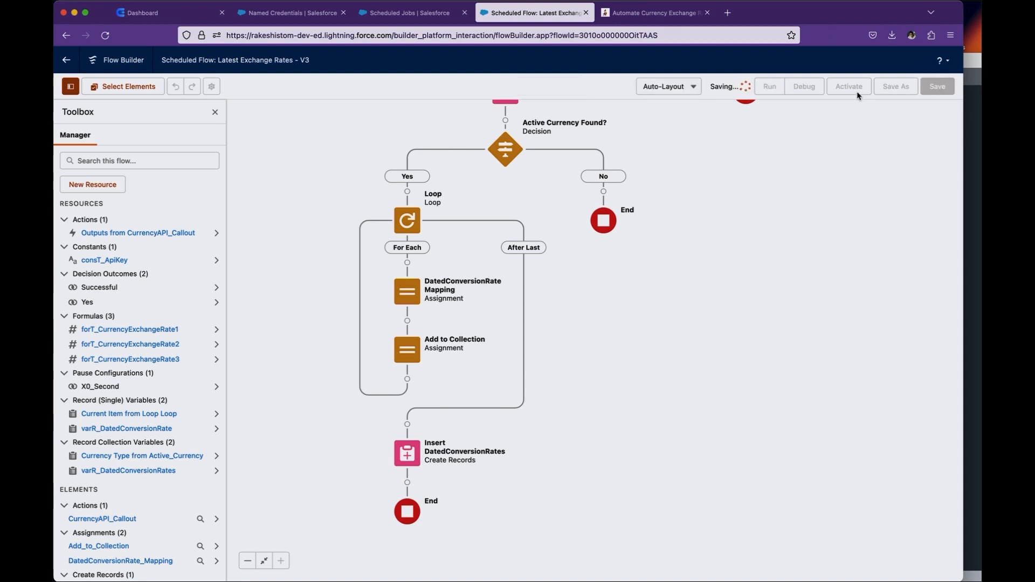
pyautogui.click(851, 89)
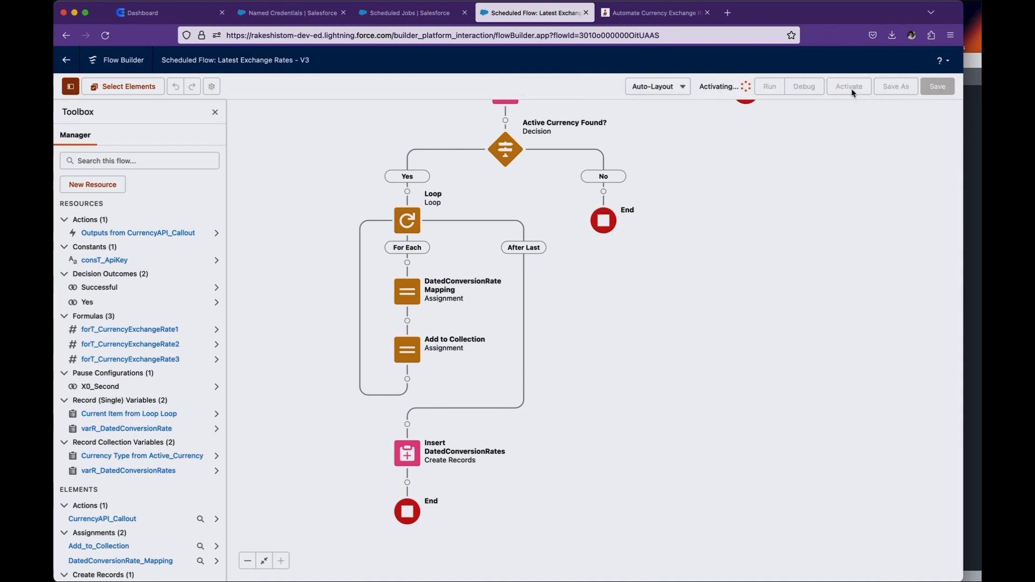
# - Reload the All Scheduled Jobs page in Salesforce Setup and check the flow's next scheduled run
pyautogui.click(409, 13)
pyautogui.click(377, 35)
pyautogui.press('Return')
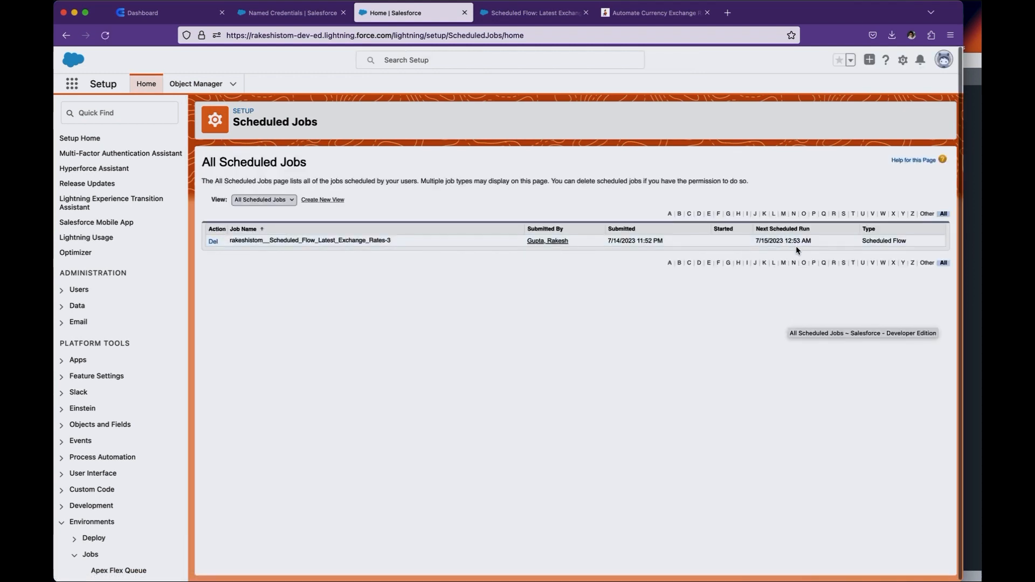
# - Search Setup for "curr" and open the Manage Currencies page
pyautogui.click(133, 111)
pyautogui.write('curr')
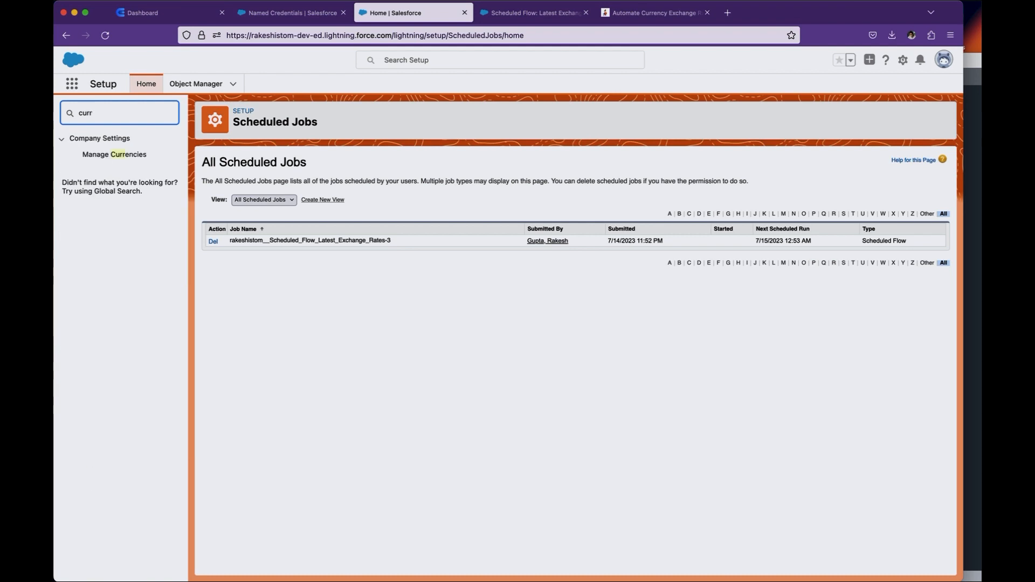
pyautogui.click(131, 157)
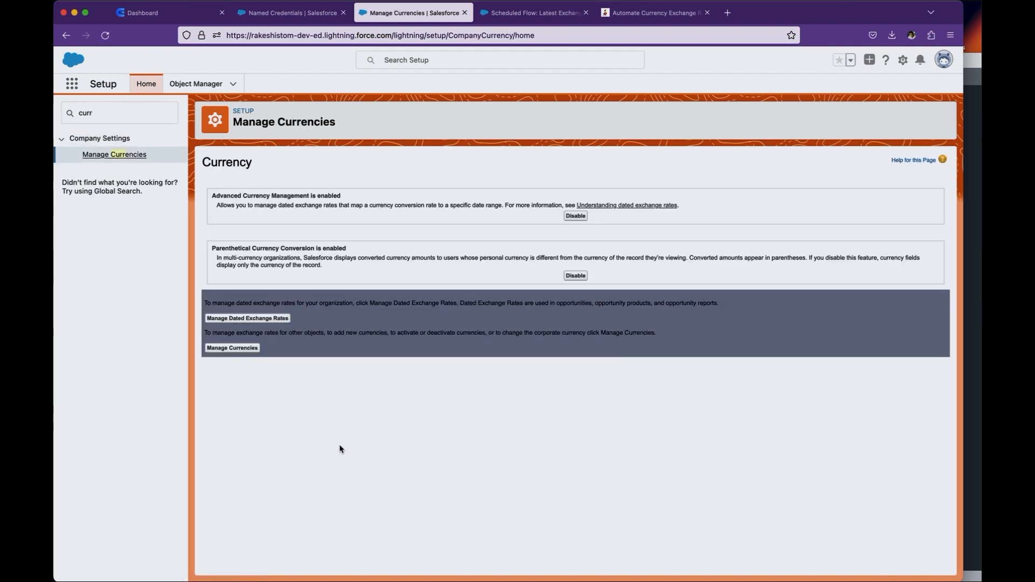